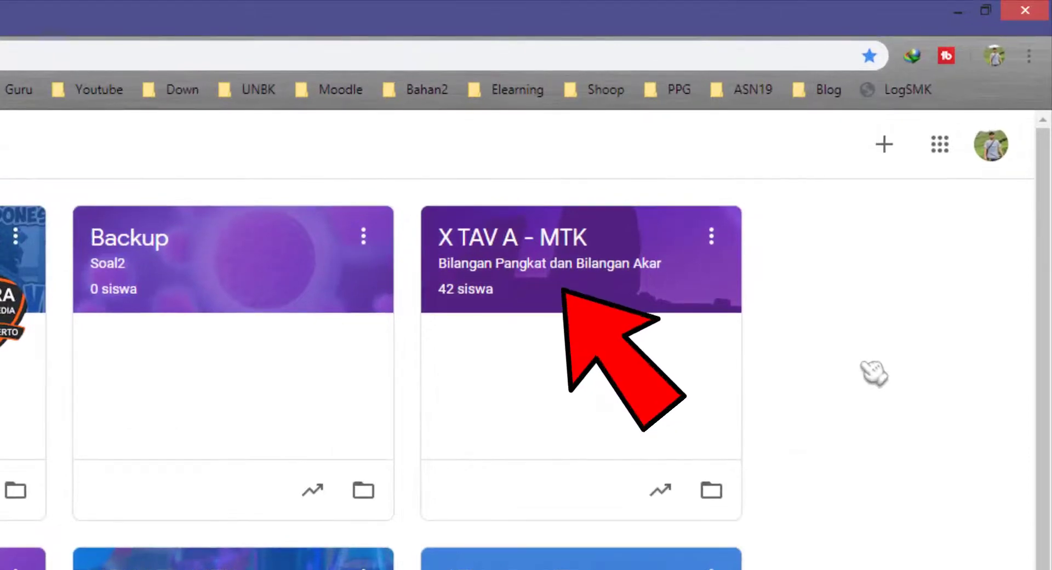
Step: Open the X TAV A - MTK class and look through the posts in its forum
{"action": "left_click", "coordinate": [514, 263]}
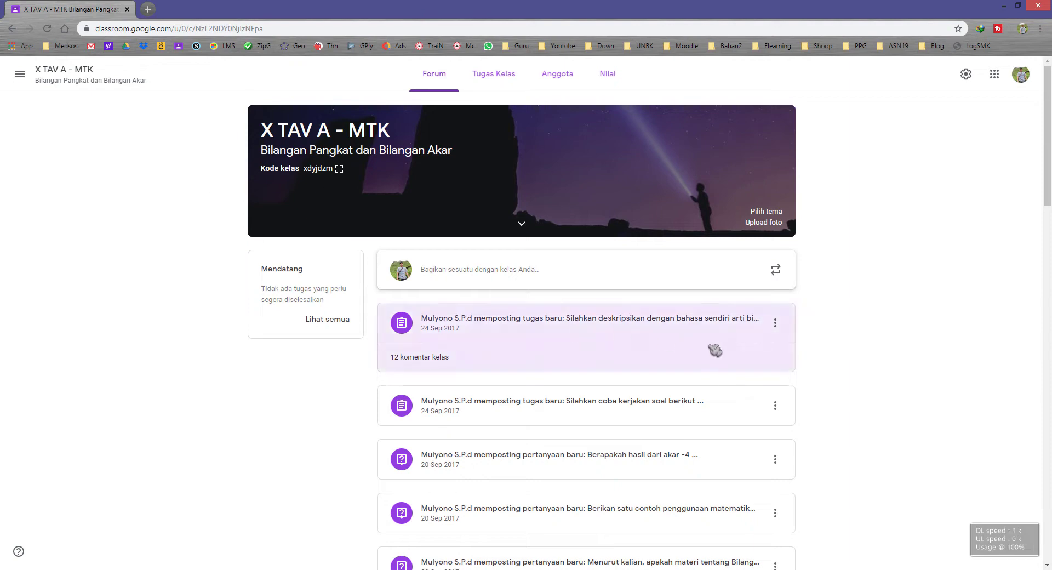
{"action": "scroll", "coordinate": [549, 416], "scroll_direction": "down", "scroll_amount": 8}
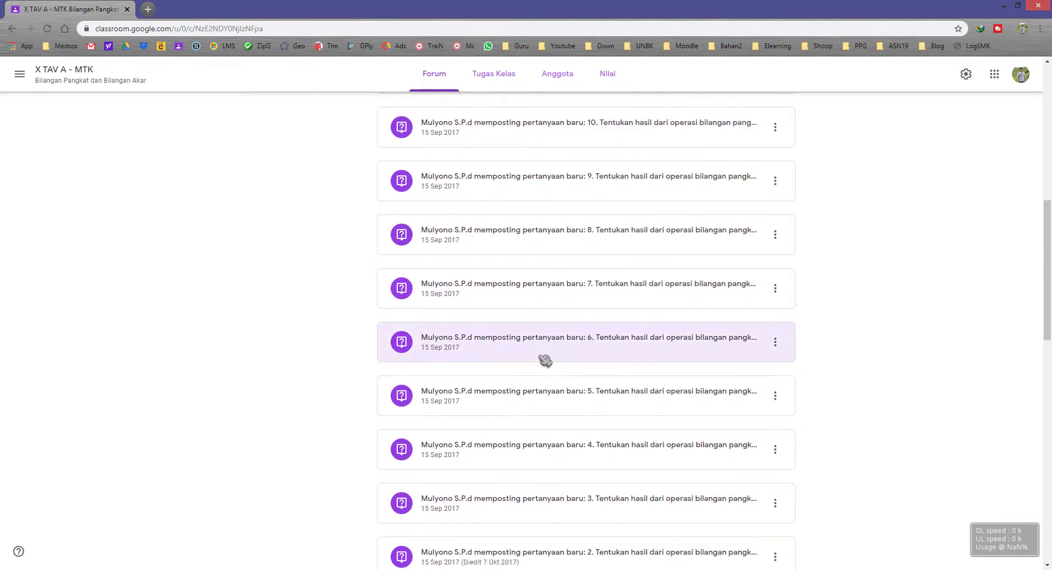
{"action": "scroll", "coordinate": [545, 360], "scroll_direction": "up", "scroll_amount": 8}
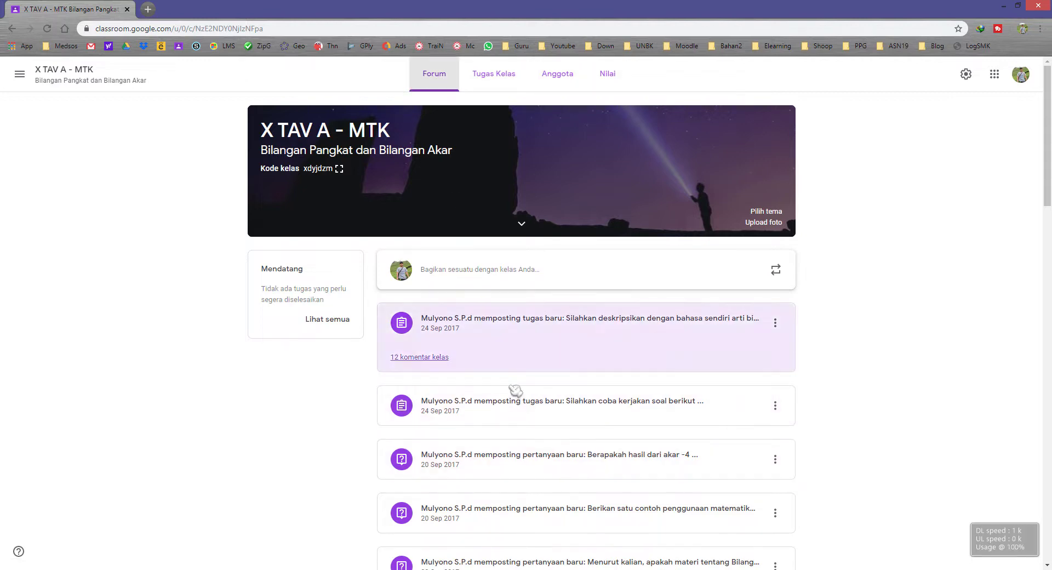
{"action": "scroll", "coordinate": [469, 362], "scroll_direction": "down", "scroll_amount": 1}
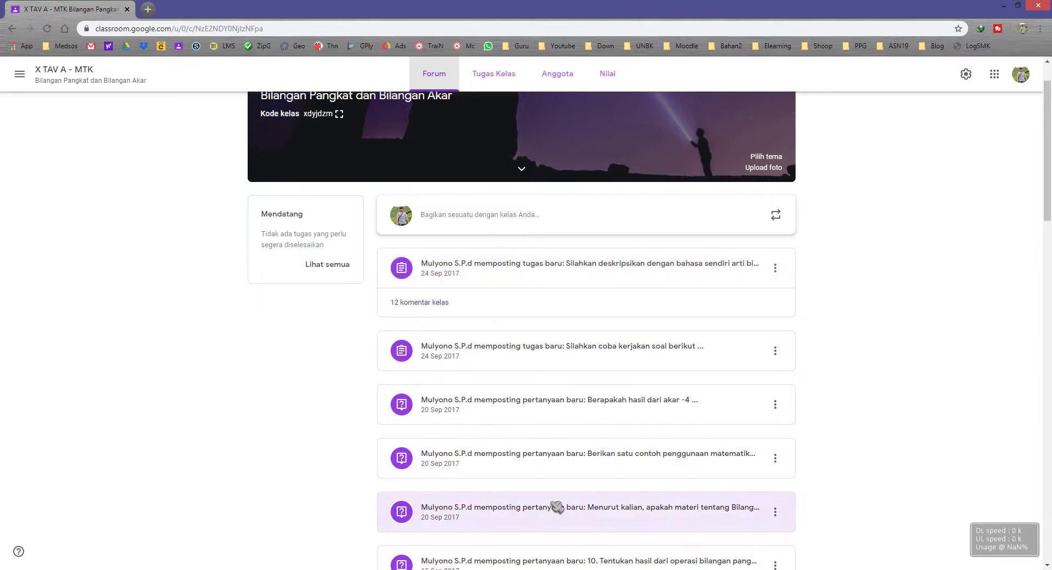
{"action": "scroll", "coordinate": [647, 442], "scroll_direction": "down", "scroll_amount": 6}
{"action": "scroll", "coordinate": [651, 441], "scroll_direction": "up", "scroll_amount": 7}
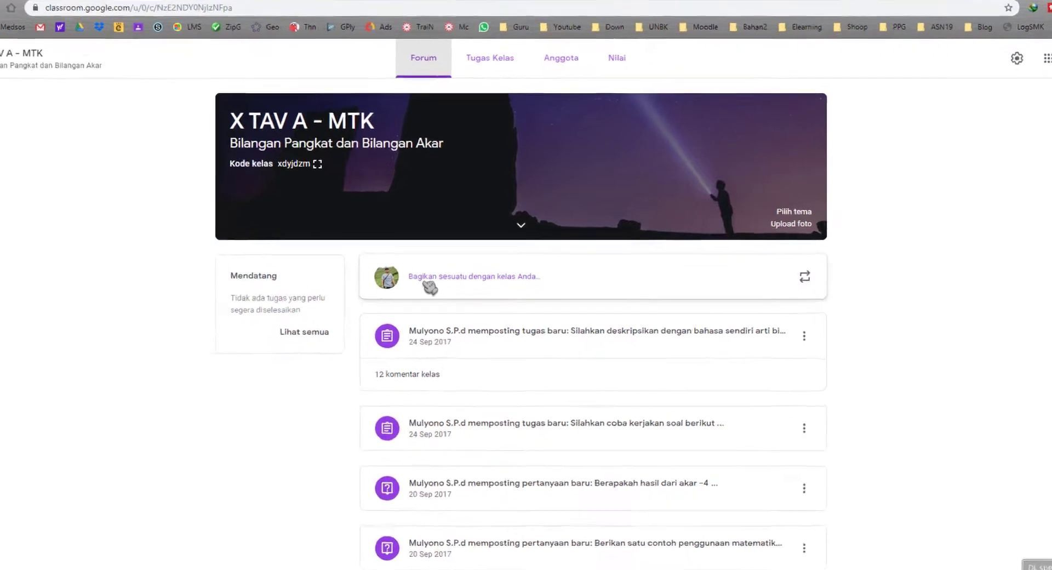
Step: Start a new announcement in the class forum and view the list of students who can receive it
{"action": "left_click", "coordinate": [569, 302]}
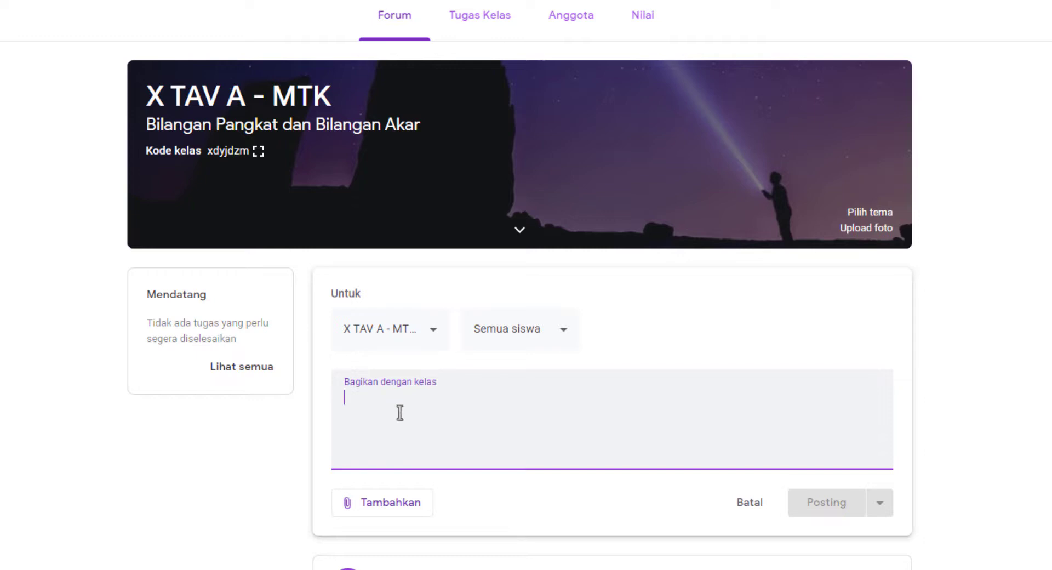
{"action": "left_click", "coordinate": [523, 338]}
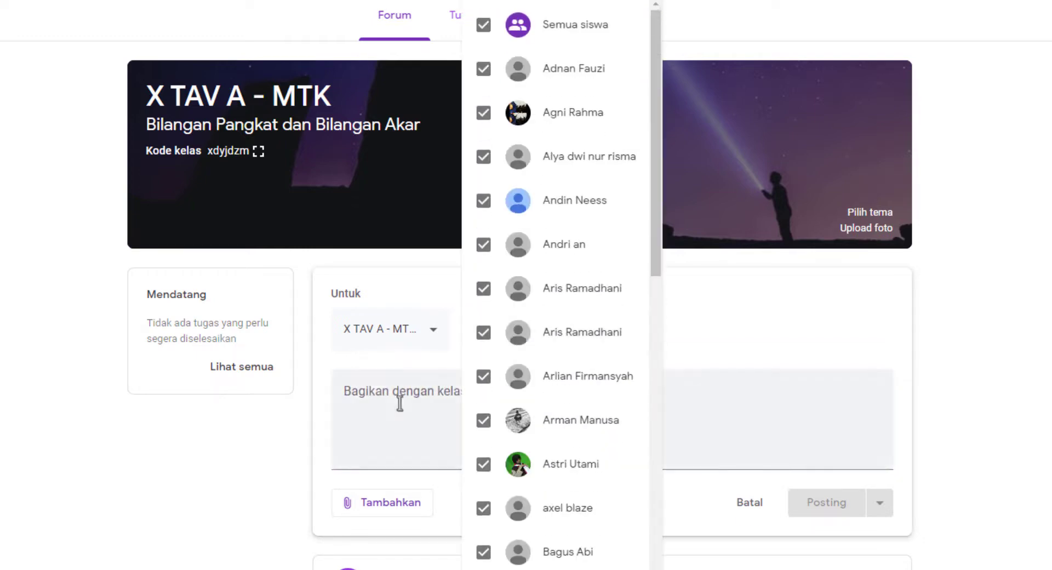
{"action": "left_click", "coordinate": [383, 407]}
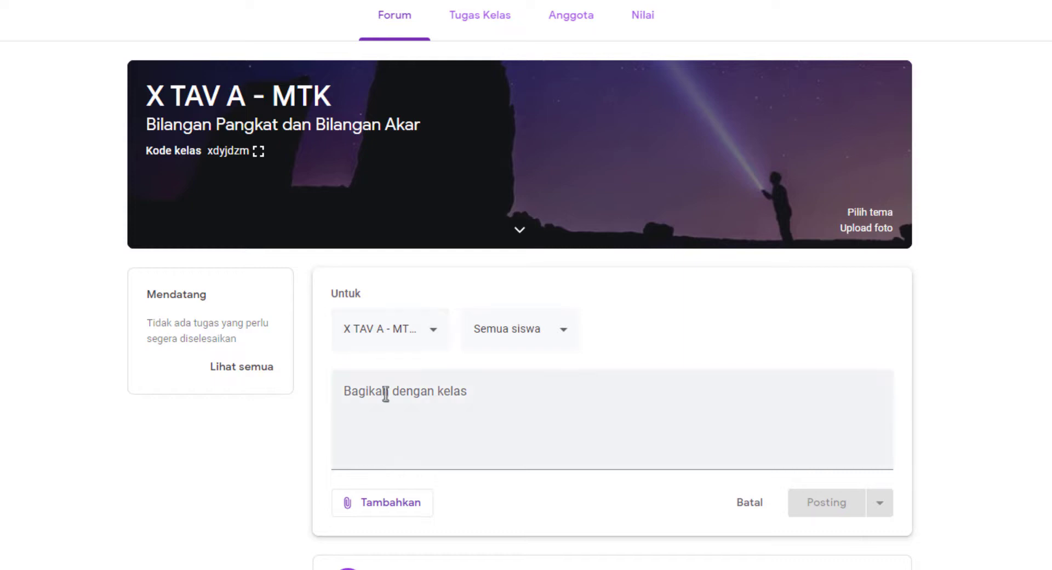
{"action": "left_click", "coordinate": [371, 421]}
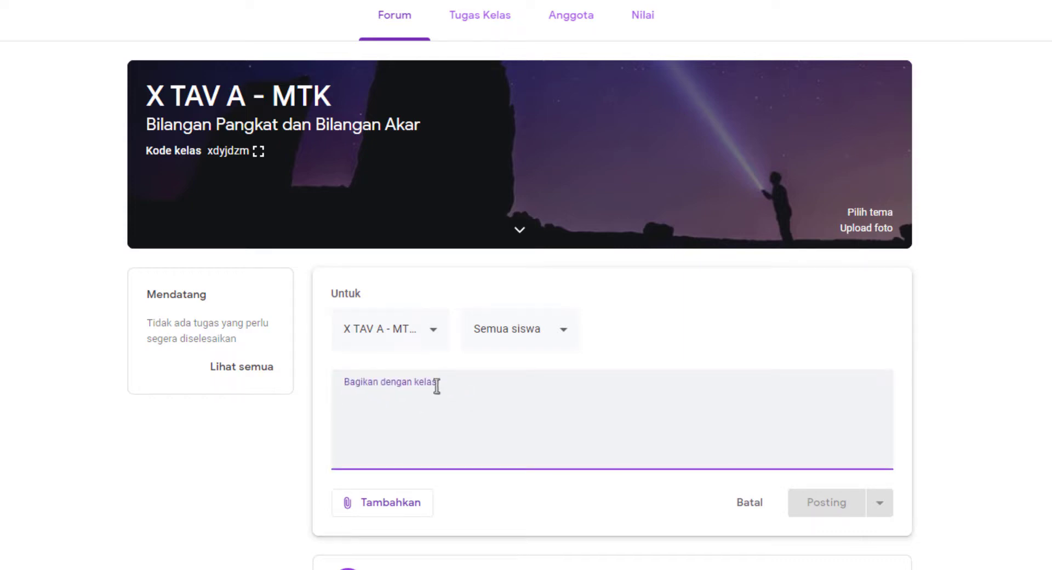
Step: Deselect all students as recipients of the announcement and select only two individual students
{"action": "left_click", "coordinate": [510, 338]}
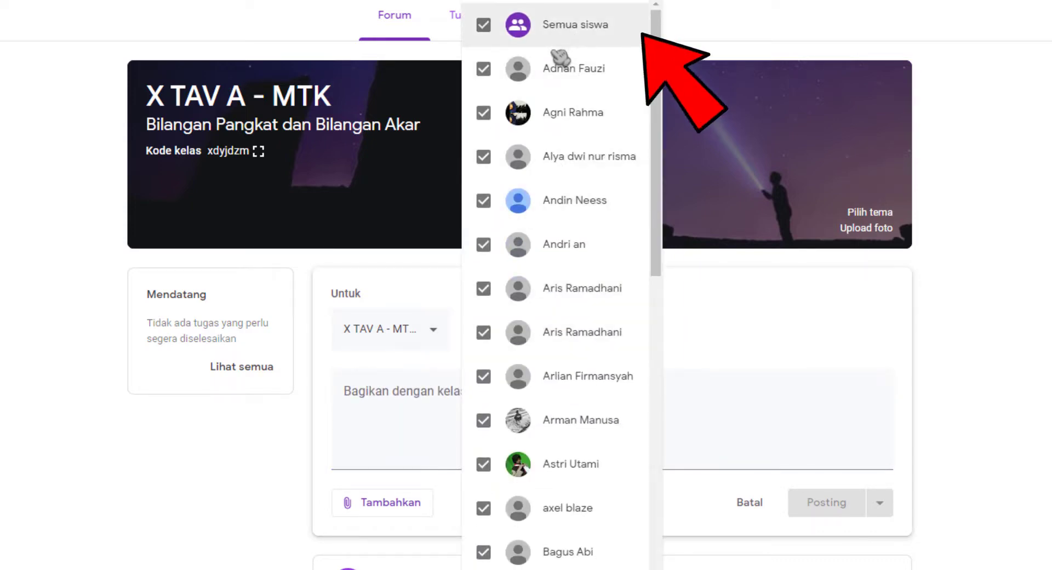
{"action": "left_click", "coordinate": [562, 27]}
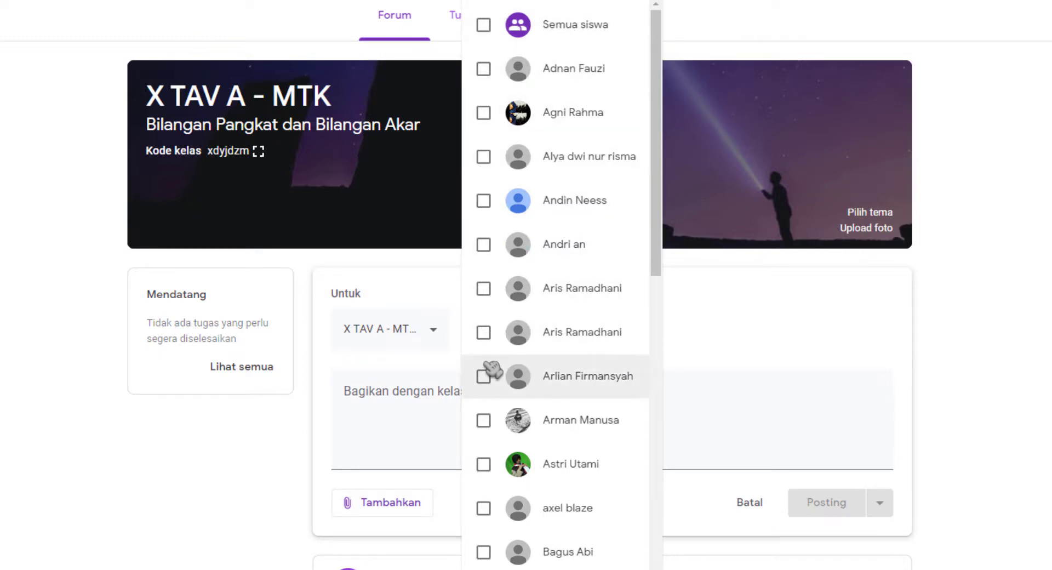
{"action": "scroll", "coordinate": [490, 394], "scroll_direction": "down", "scroll_amount": 5}
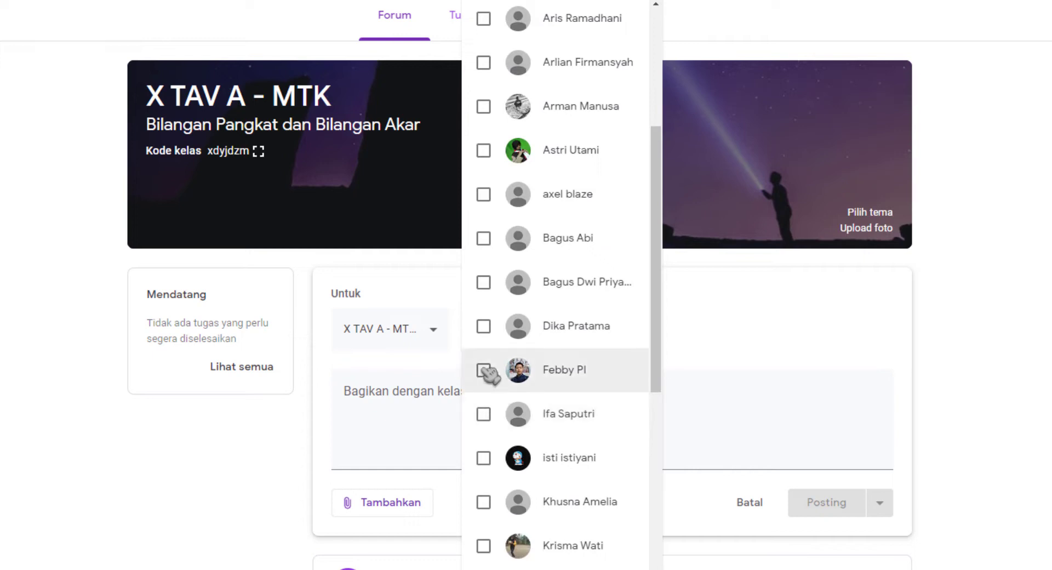
{"action": "left_click", "coordinate": [369, 412]}
{"action": "left_click", "coordinate": [503, 334]}
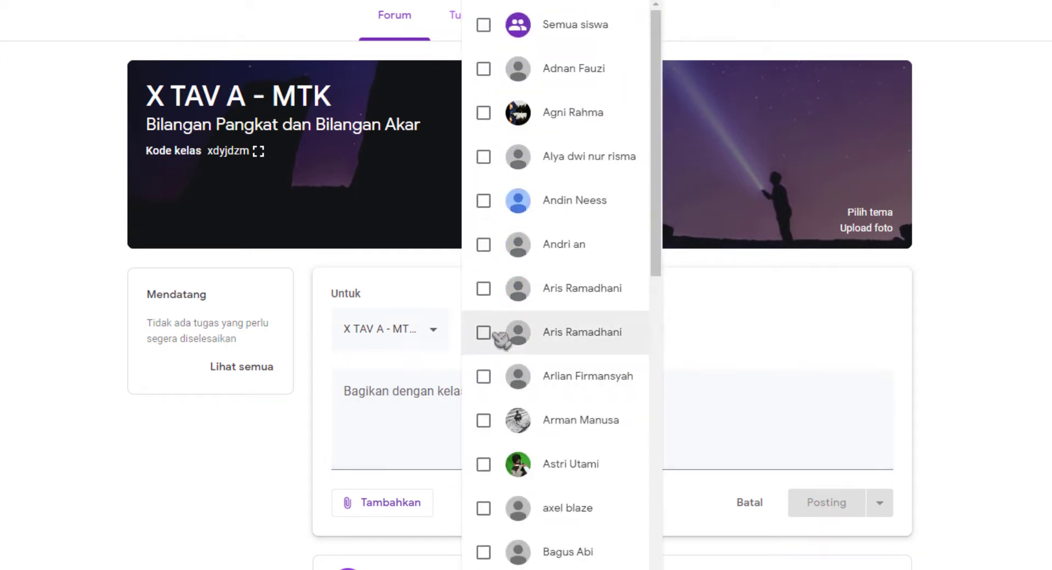
{"action": "left_click", "coordinate": [484, 465]}
{"action": "scroll", "coordinate": [493, 504], "scroll_direction": "down", "scroll_amount": 6}
{"action": "scroll", "coordinate": [493, 509], "scroll_direction": "up", "scroll_amount": 7}
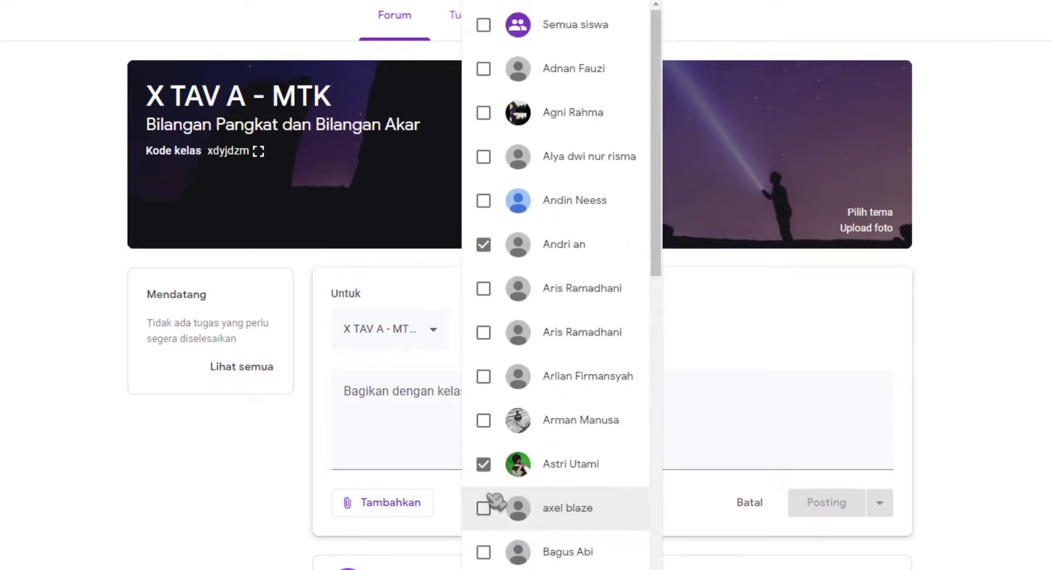
Step: Set the announcement's recipients back to Semua siswa and return to the message text
{"action": "left_click", "coordinate": [484, 25]}
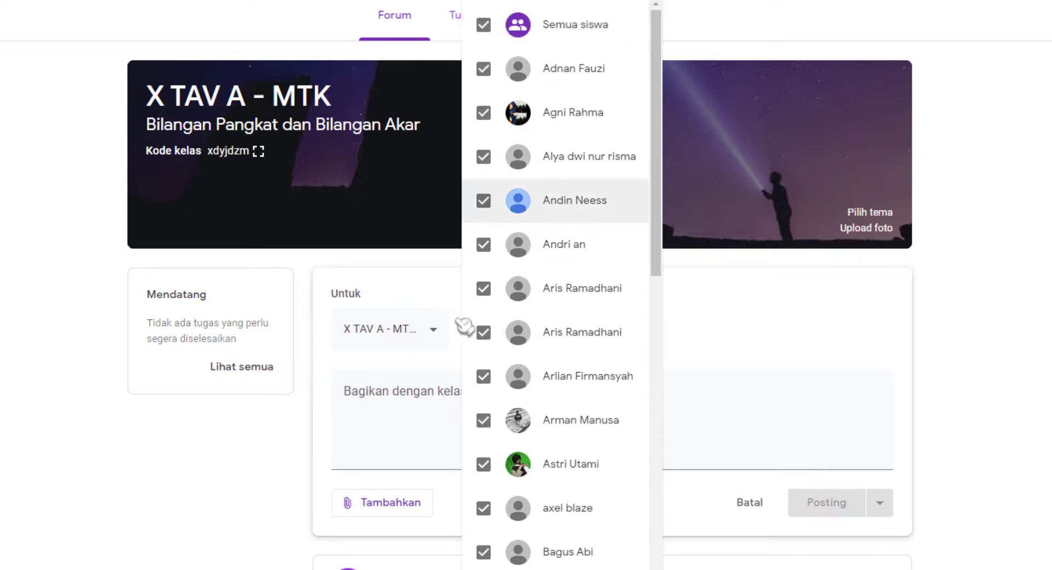
{"action": "left_click", "coordinate": [378, 401]}
{"action": "left_click", "coordinate": [377, 402]}
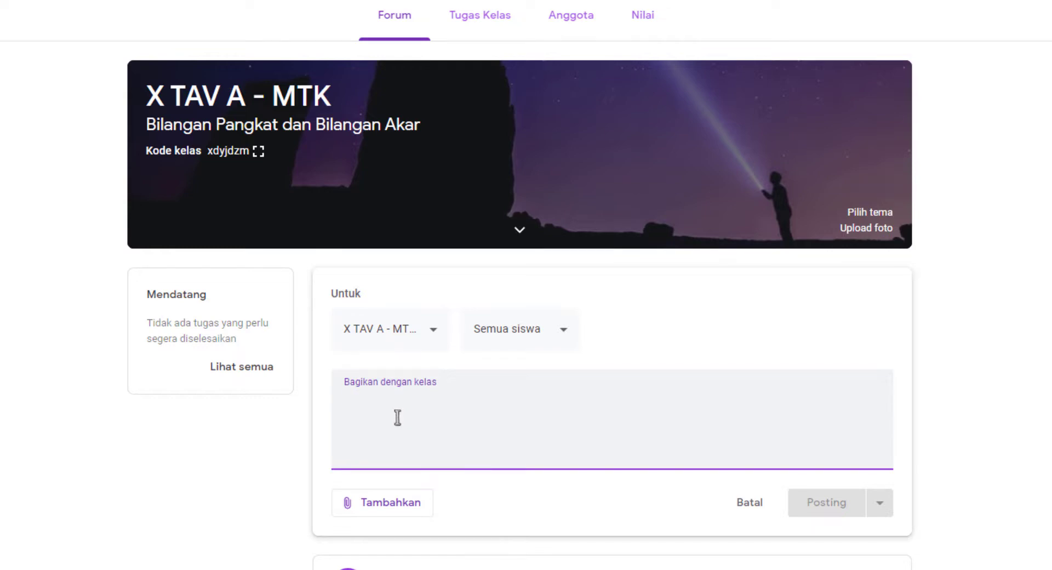
Step: Address the announcement also to the MTK classes X TAV B, X TEI, X TKJ A, X TKJ B, X TKJ C and X TKJ D
{"action": "left_click", "coordinate": [396, 337]}
{"action": "scroll", "coordinate": [443, 416], "scroll_direction": "down", "scroll_amount": 2}
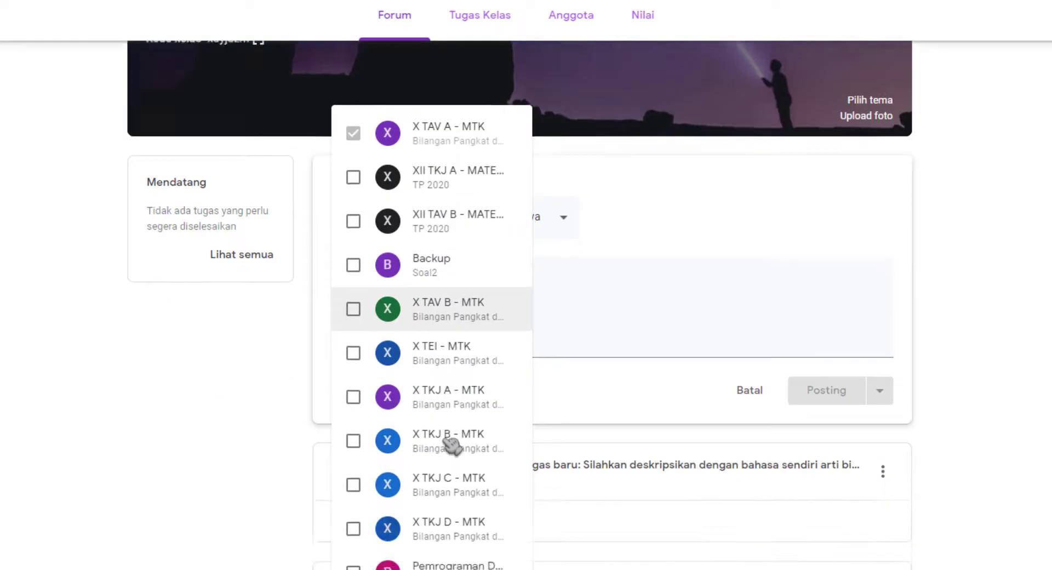
{"action": "scroll", "coordinate": [452, 445], "scroll_direction": "down", "scroll_amount": 5}
{"action": "scroll", "coordinate": [418, 404], "scroll_direction": "up", "scroll_amount": 7}
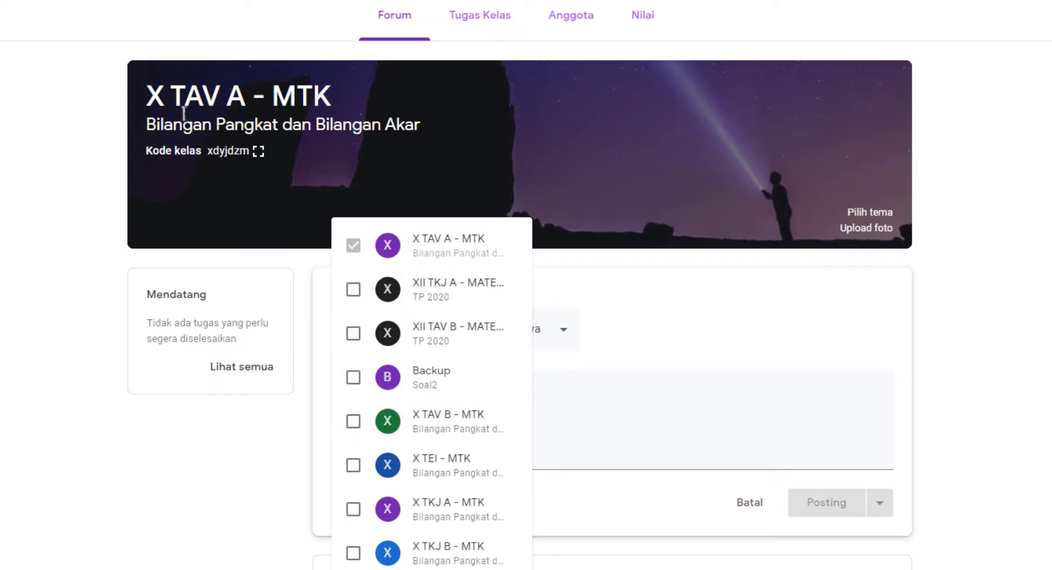
{"action": "left_click", "coordinate": [448, 427]}
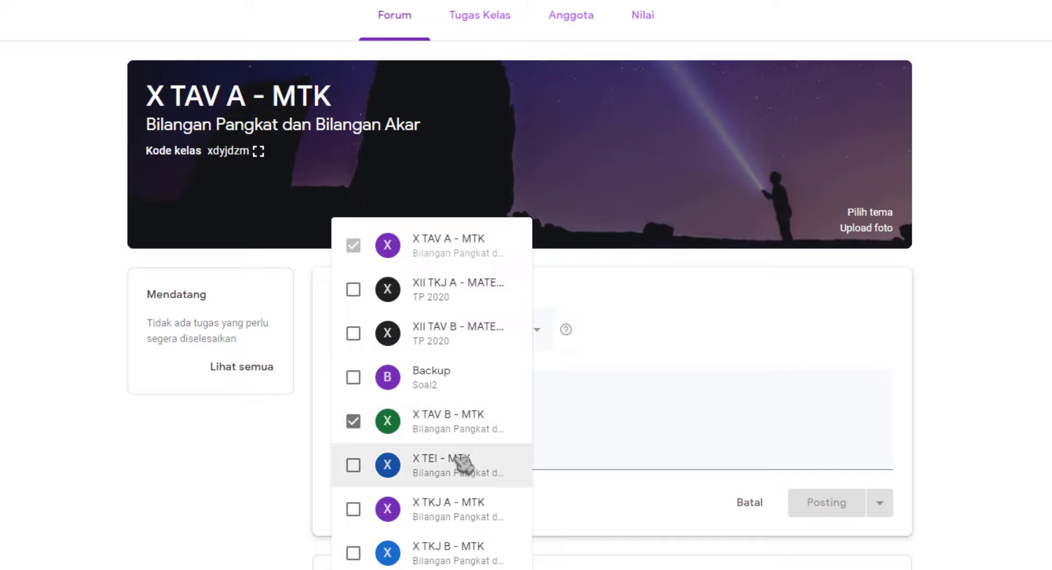
{"action": "left_click", "coordinate": [452, 474]}
{"action": "left_click", "coordinate": [438, 521]}
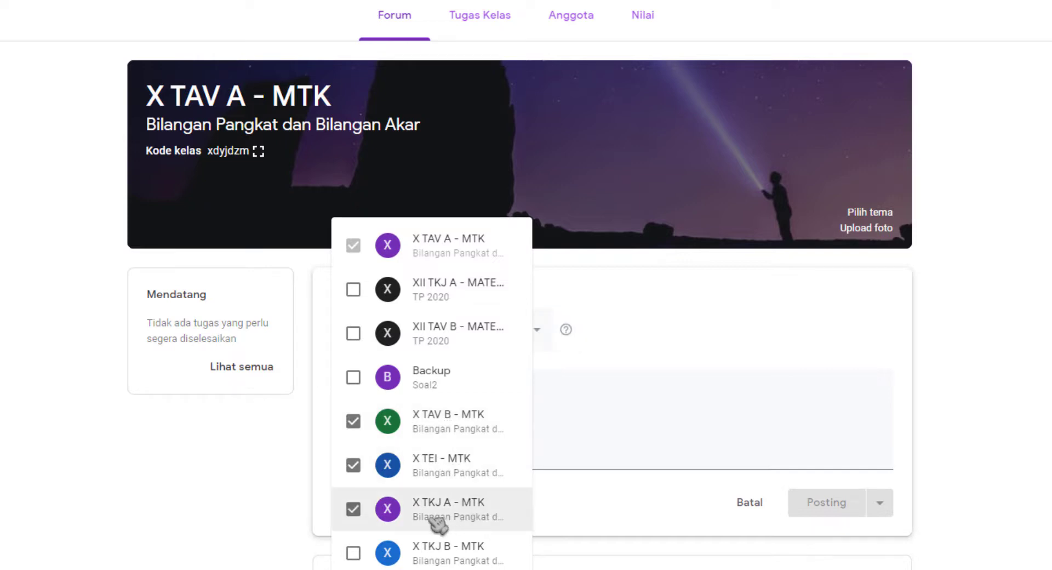
{"action": "left_click", "coordinate": [446, 559]}
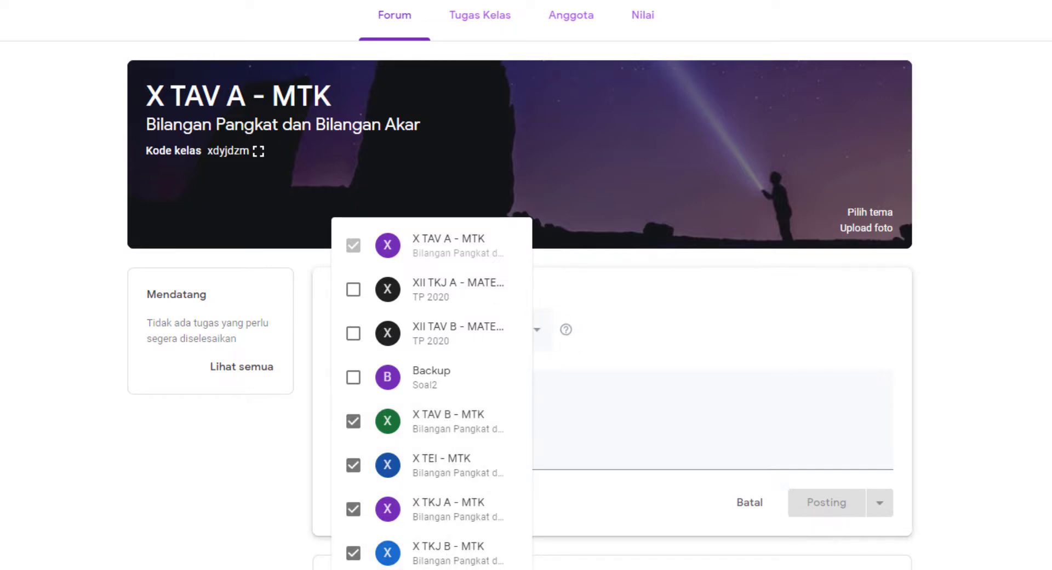
{"action": "scroll", "coordinate": [430, 522], "scroll_direction": "down", "scroll_amount": 4}
{"action": "scroll", "coordinate": [425, 436], "scroll_direction": "up", "scroll_amount": 2}
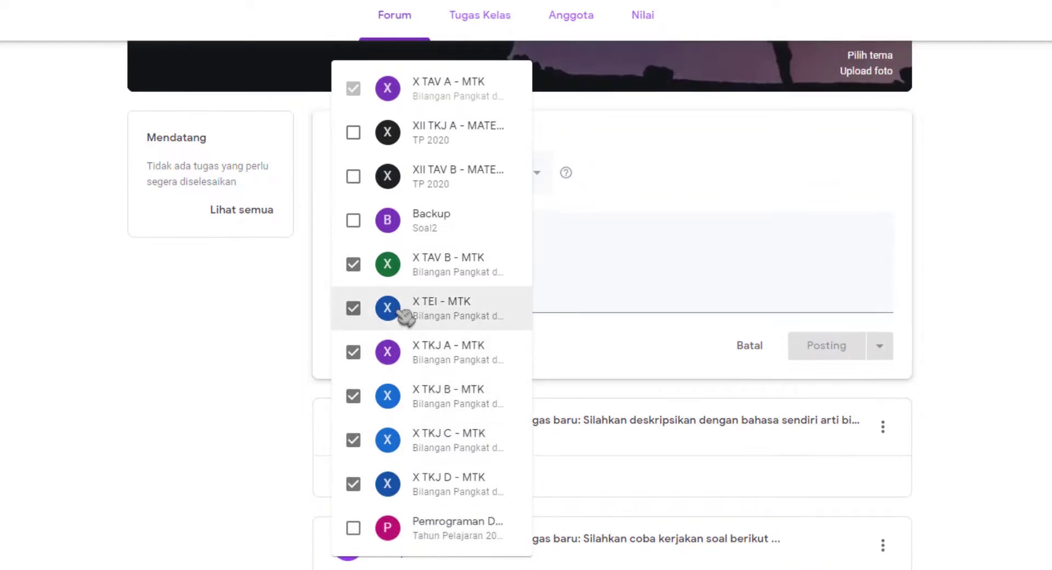
{"action": "scroll", "coordinate": [406, 315], "scroll_direction": "up", "scroll_amount": 3}
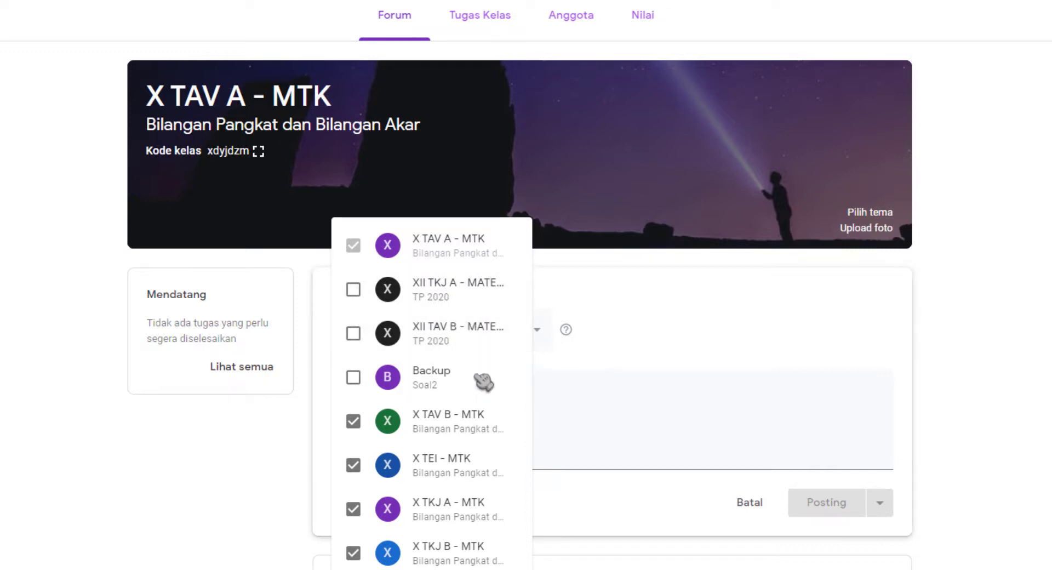
{"action": "left_click", "coordinate": [547, 402]}
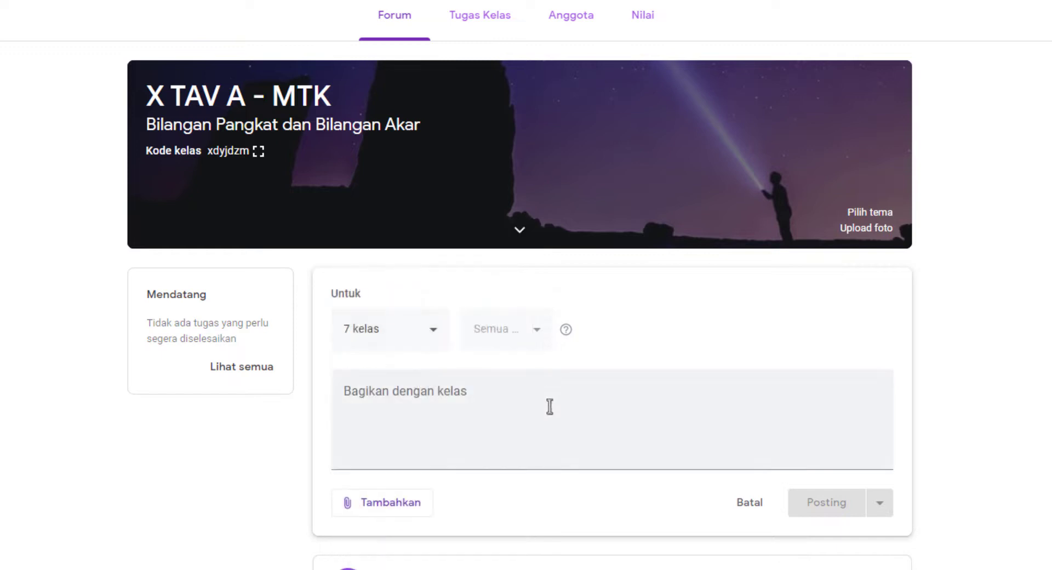
Step: Begin the announcement text with the greeting "Selamat pagi semuanya."
{"action": "left_click", "coordinate": [423, 448]}
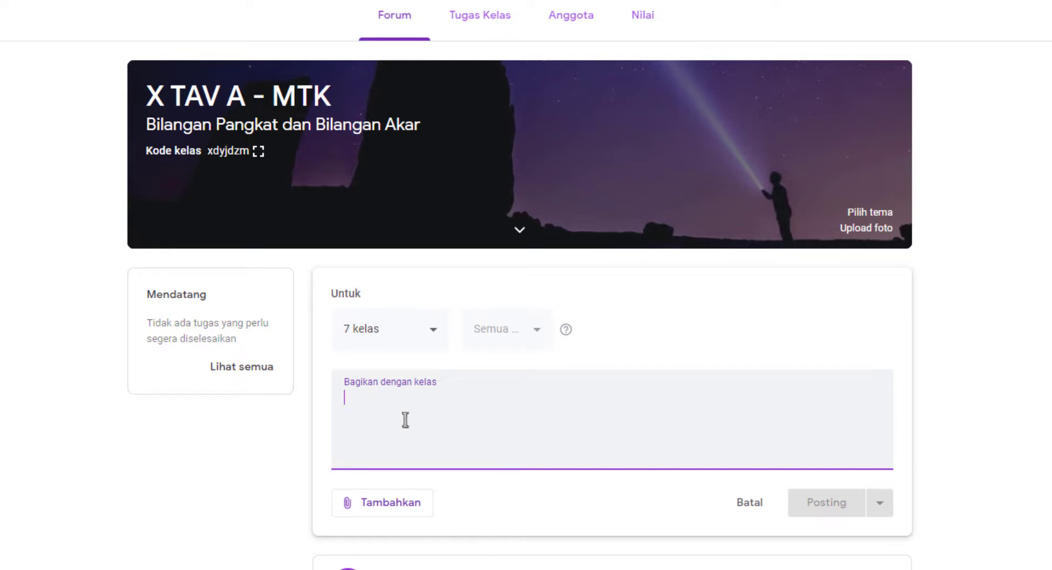
{"action": "type", "text": "Selamat "}
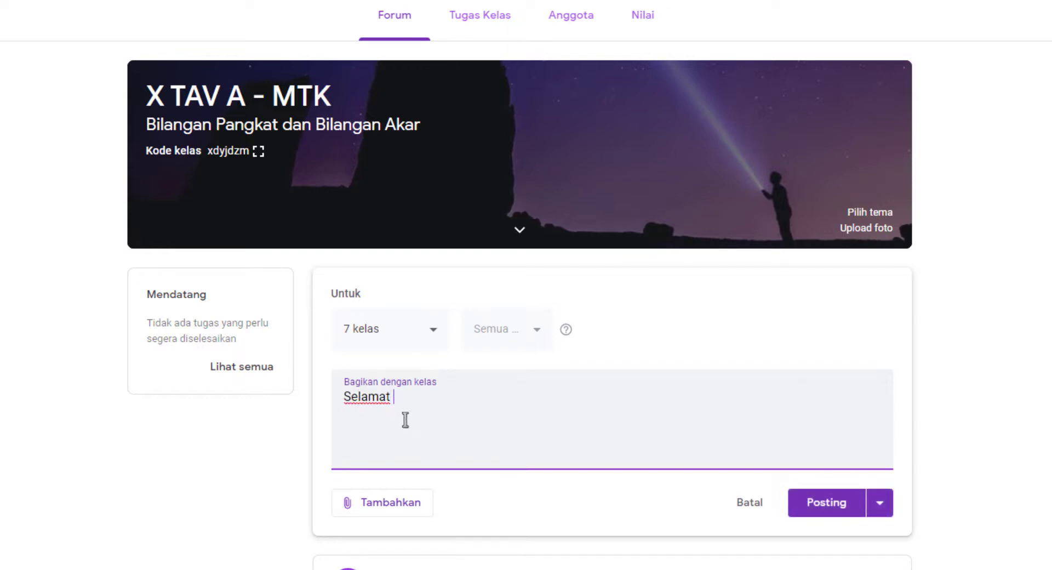
{"action": "type", "text": "pagi sen"}
{"action": "key", "text": "BackSpace"}
{"action": "type", "text": "muanya. "}
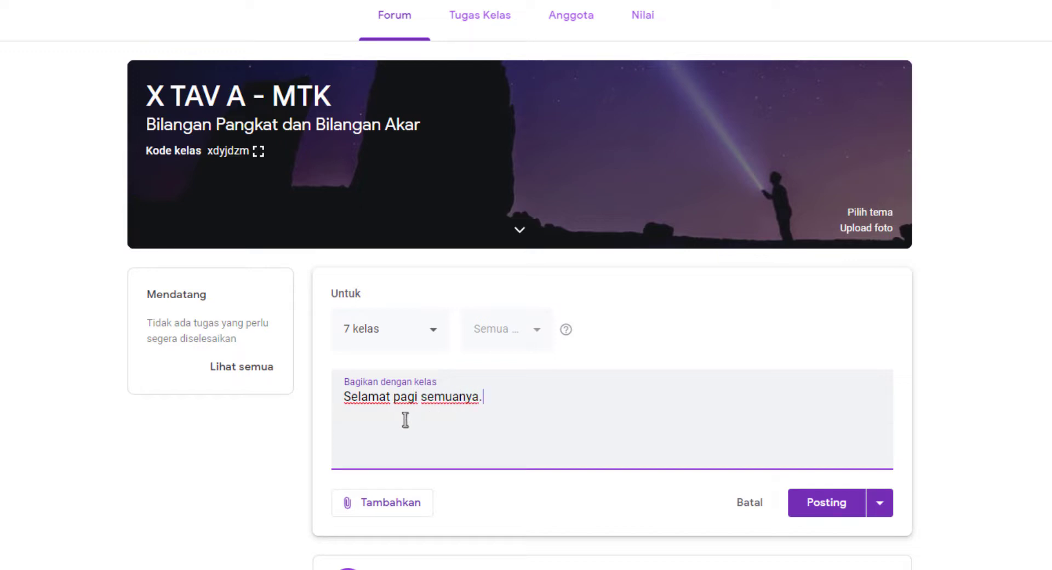
Step: Add a new line to the announcement reading "Kali ini bapak akan memberikan pengumuman tentang kela Online,"
{"action": "type", "text": "Kali ini bapak akan "}
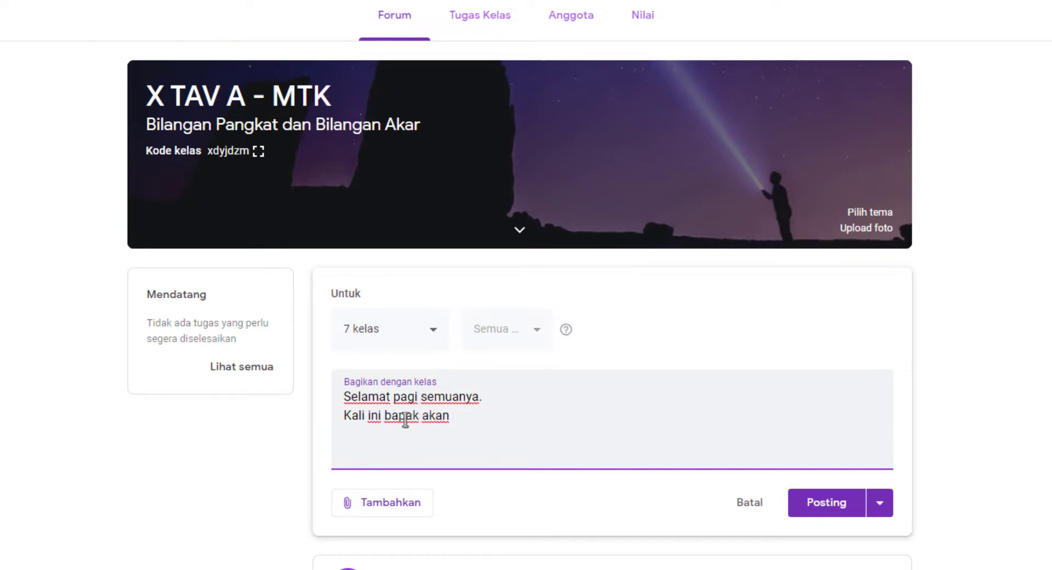
{"action": "type", "text": "memberikan pe"}
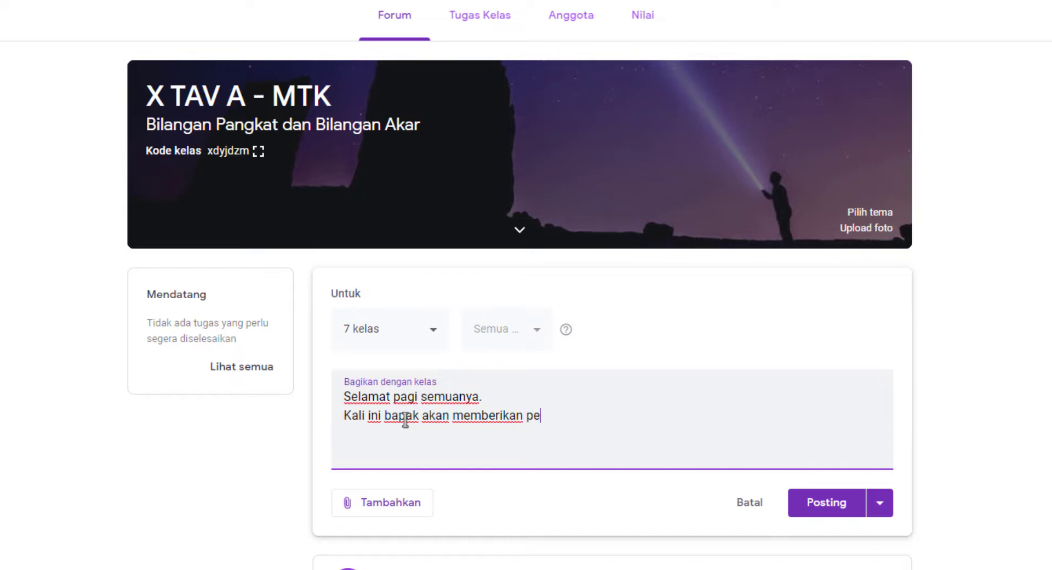
{"action": "type", "text": "ngumuman tenta"}
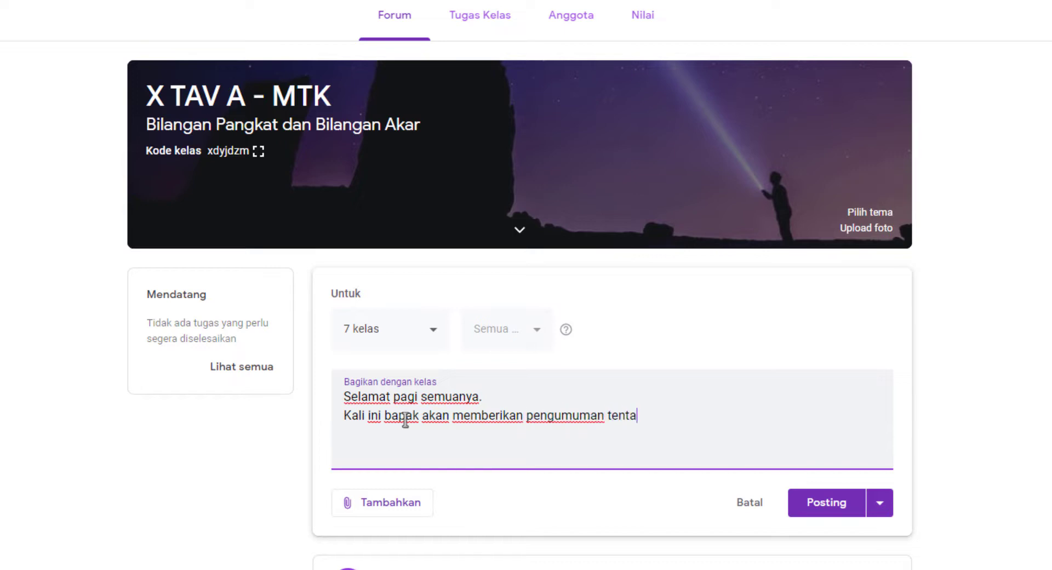
{"action": "type", "text": "ng kela ONline"}
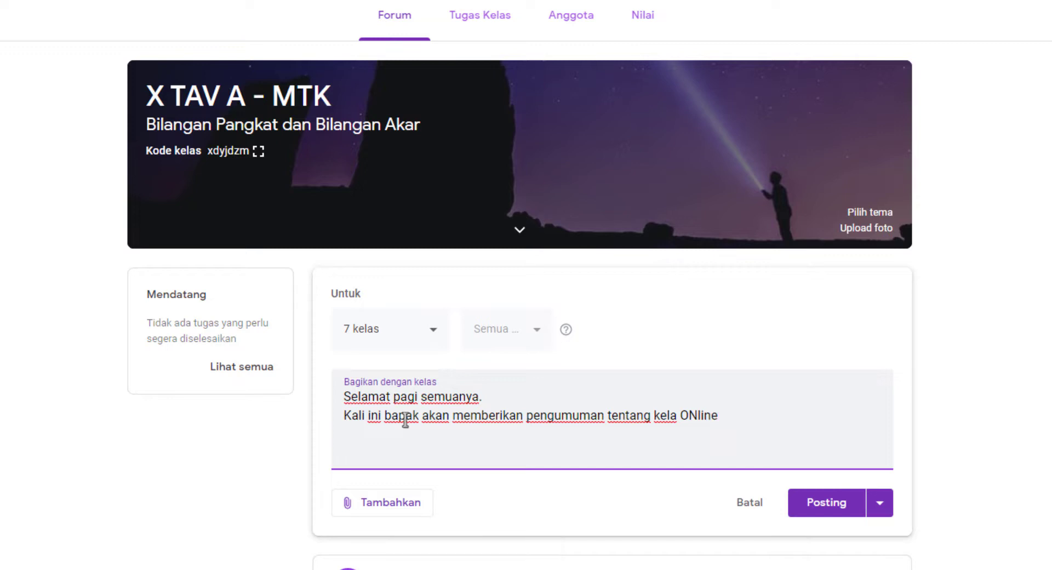
{"action": "key", "text": "BackSpace"}
{"action": "key", "text": "BackSpace"}
{"action": "key", "text": "BackSpace"}
{"action": "key", "text": "BackSpace"}
{"action": "type", "text": "nline, setu"}
Step: Continue the announcement's second line with "setiap siswa yang sudah masuk kelas online silahkan tulis di komentar dengan format :"
{"action": "key", "text": "BackSpace"}
{"action": "type", "text": "iap siswa "}
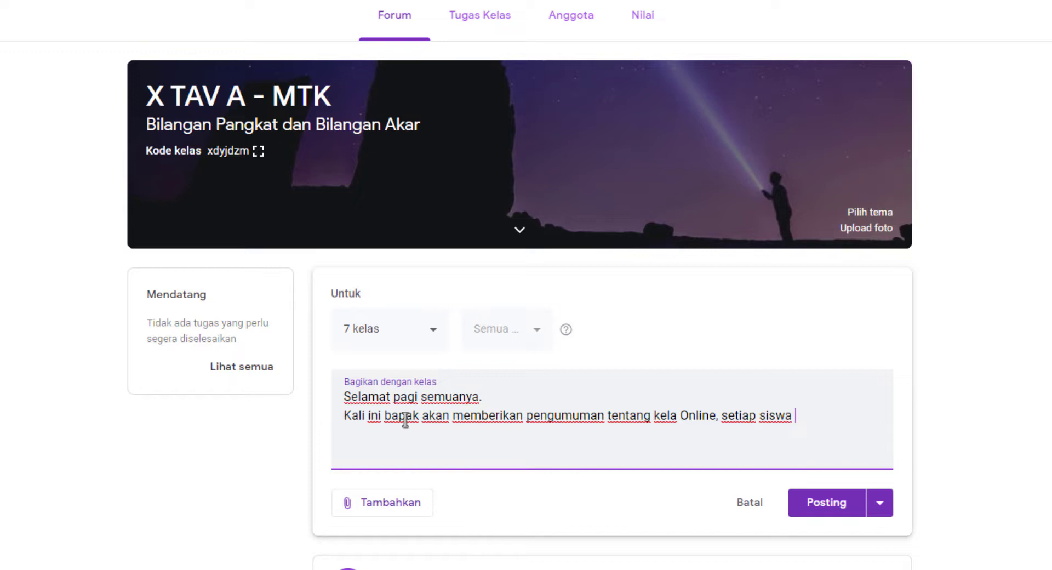
{"action": "type", "text": "yang sudah "}
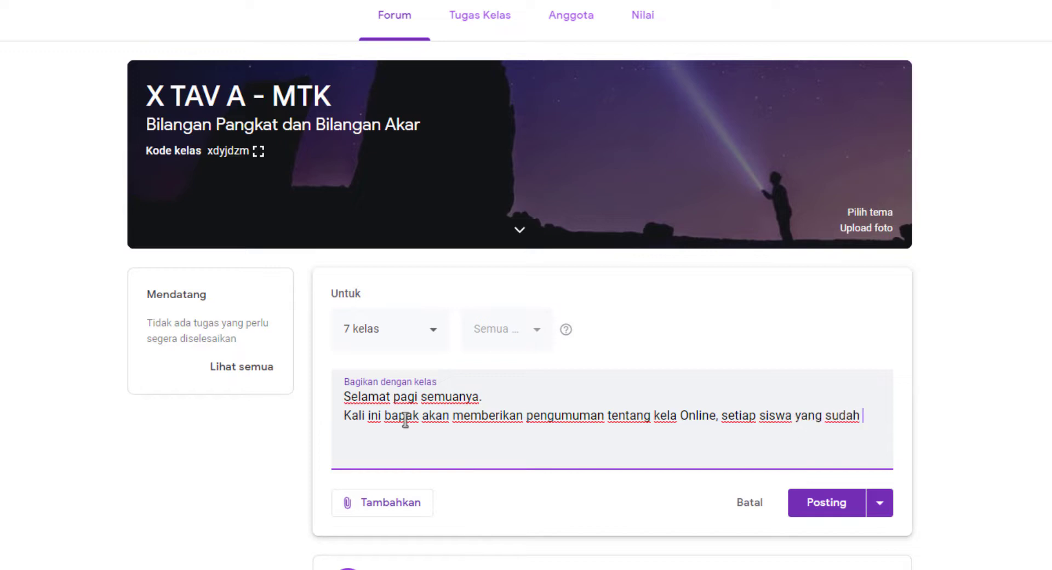
{"action": "type", "text": "masuk kelas online s"}
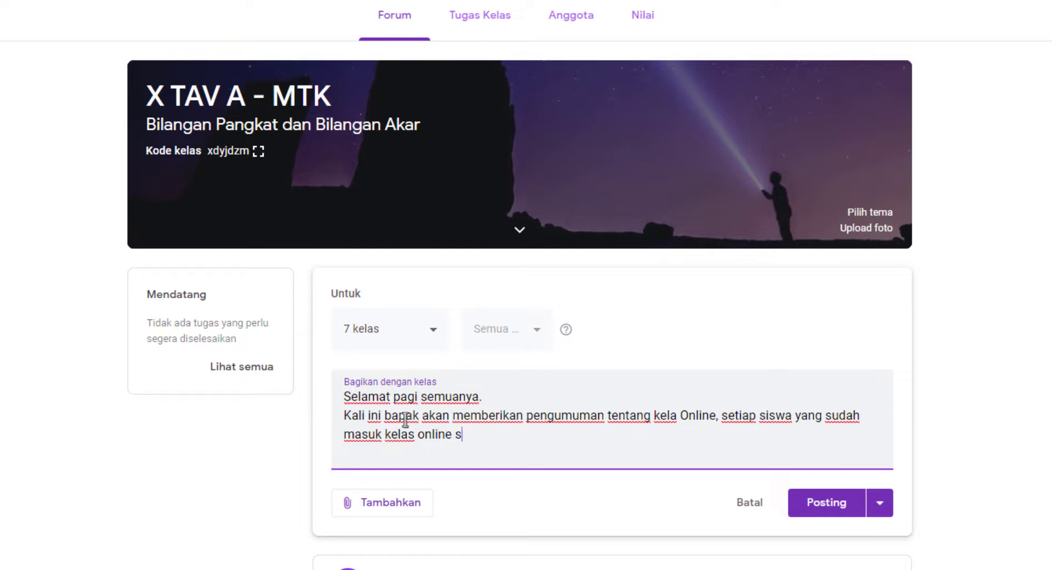
{"action": "type", "text": "ilahkan tulis"}
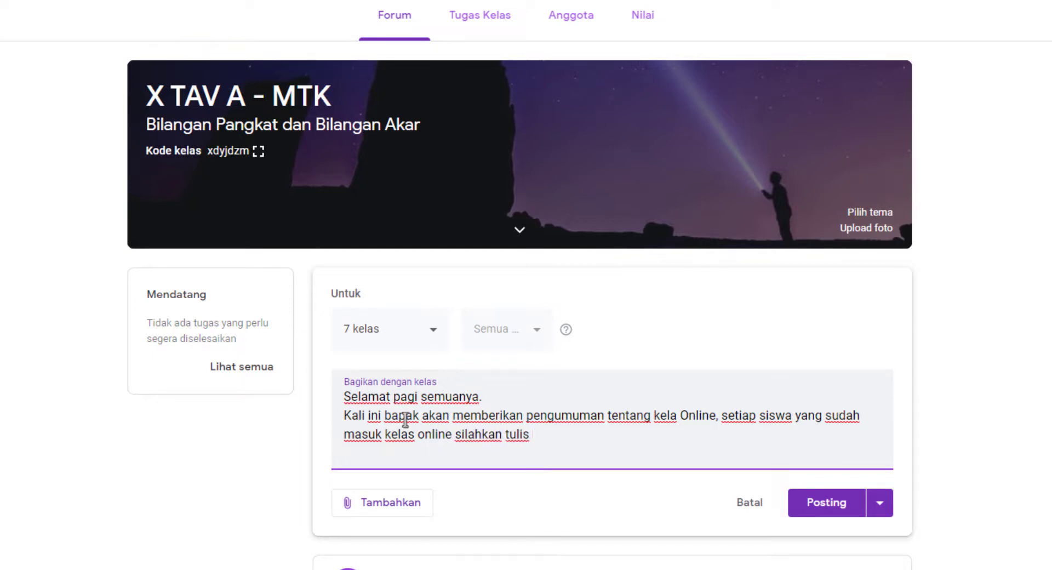
{"action": "type", "text": " di mo"}
{"action": "key", "text": "BackSpace"}
{"action": "key", "text": "BackSpace"}
{"action": "type", "text": "komentar dengan "}
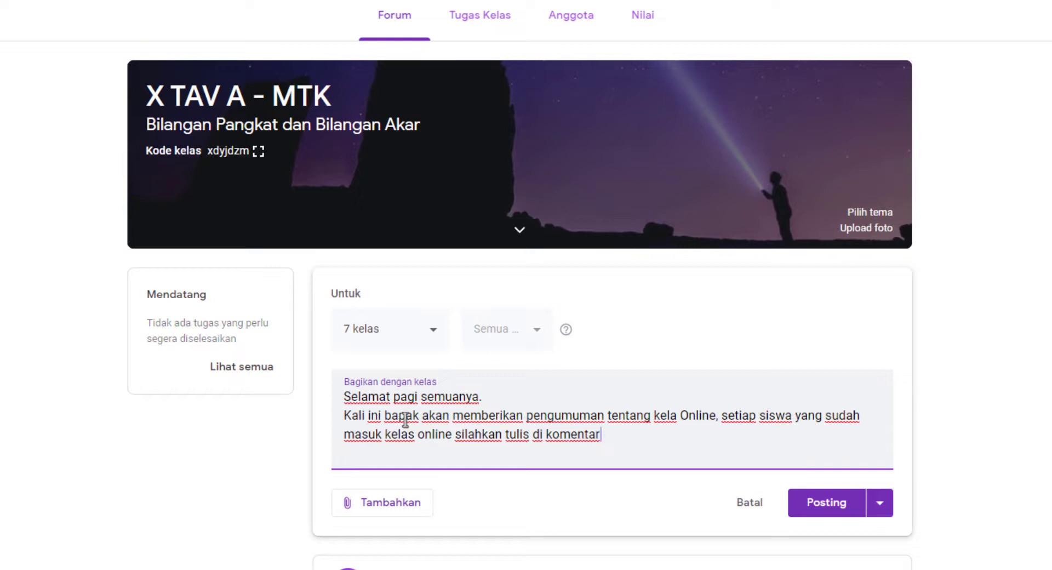
{"action": "type", "text": "format :"}
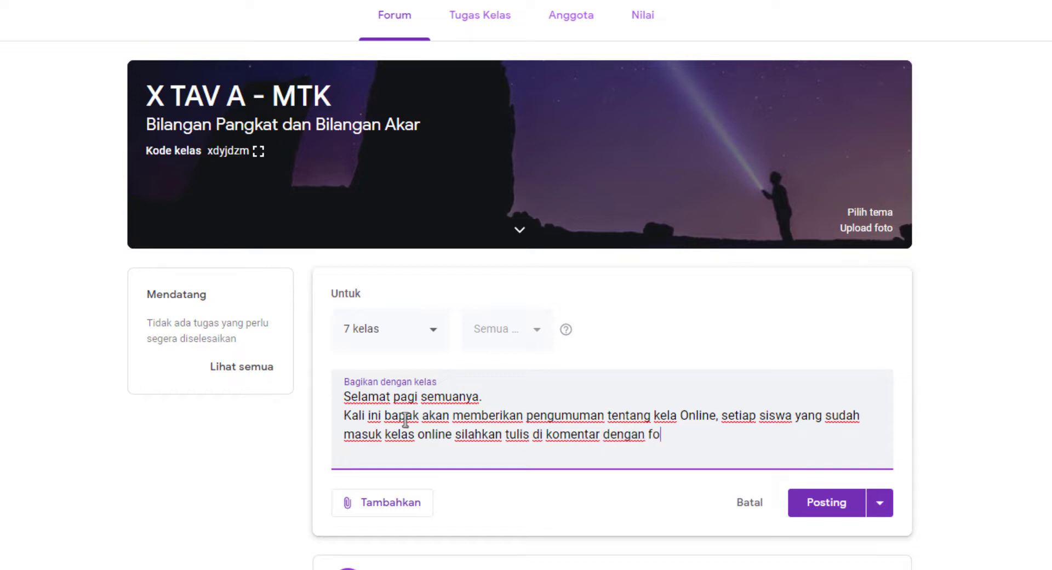
Step: Add the format lines "Nama :", "NIS :" and "No Absen :" beneath the announcement sentence
{"action": "key", "text": "Return"}
{"action": "type", "text": "Nama :"}
{"action": "key", "text": "Return"}
{"action": "type", "text": "NIS :"}
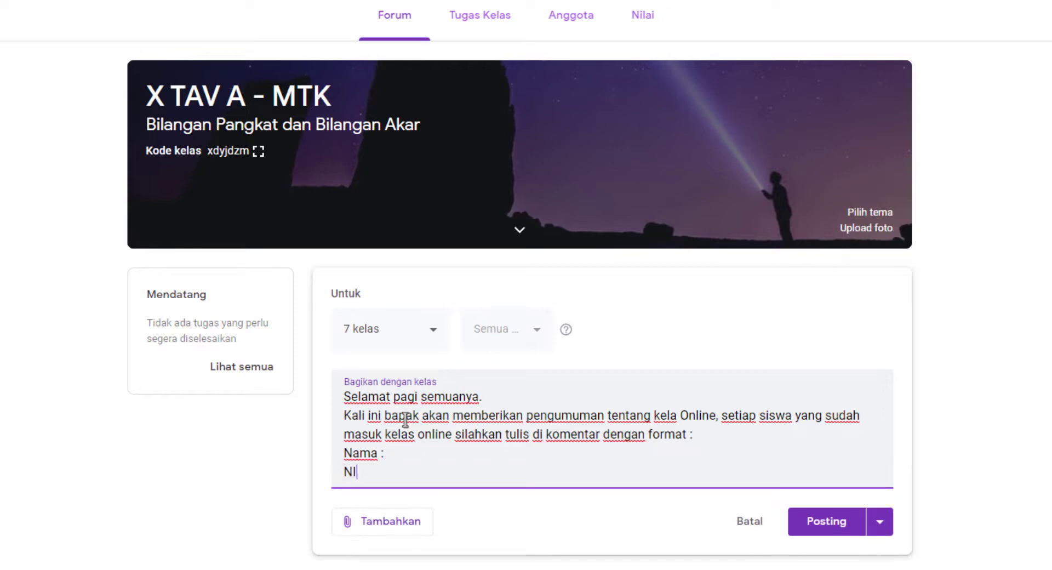
{"action": "key", "text": "Return"}
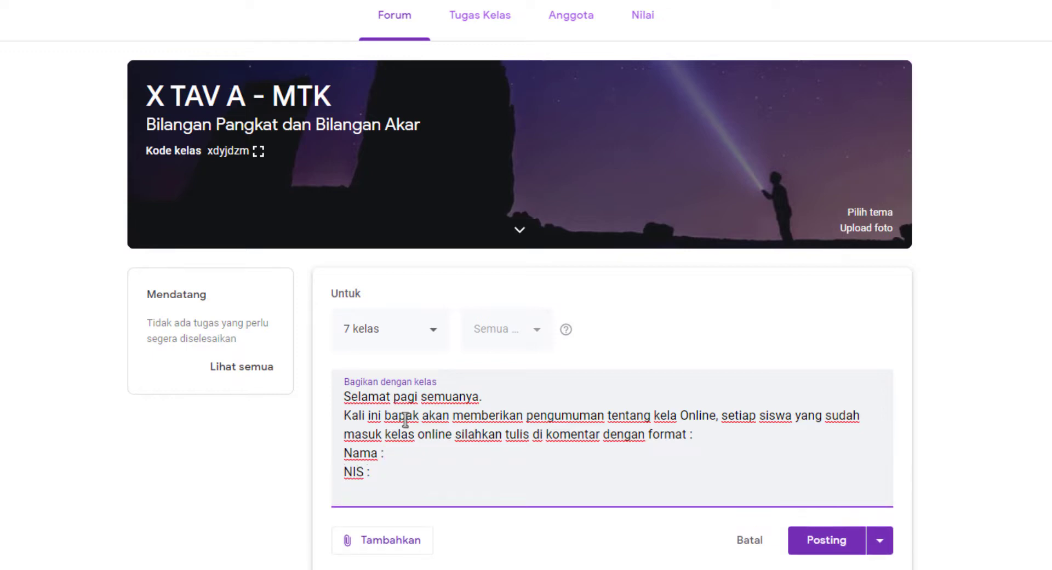
{"action": "type", "text": "No Absen :"}
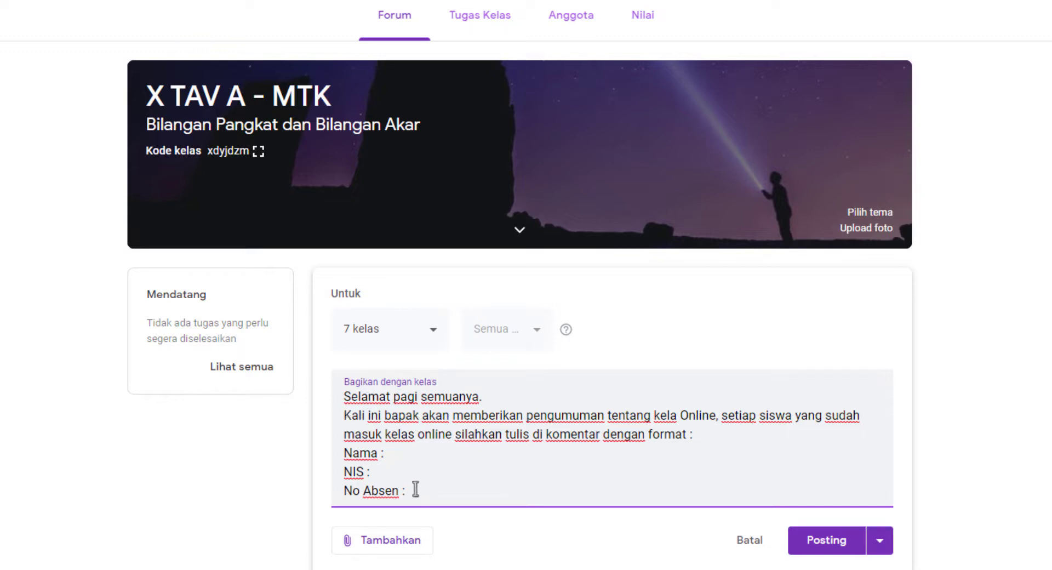
Step: Check the listed format lines and add a further line reading "Kelas :" below "No Absen :"
{"action": "left_click_drag", "start_coordinate": [343, 453], "coordinate": [400, 453]}
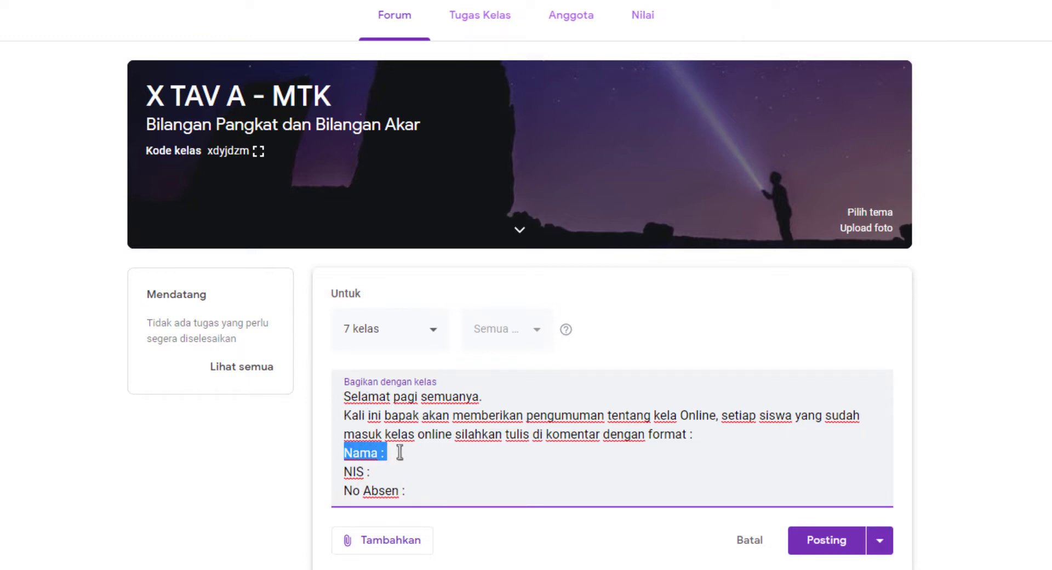
{"action": "left_click_drag", "start_coordinate": [344, 471], "coordinate": [413, 474]}
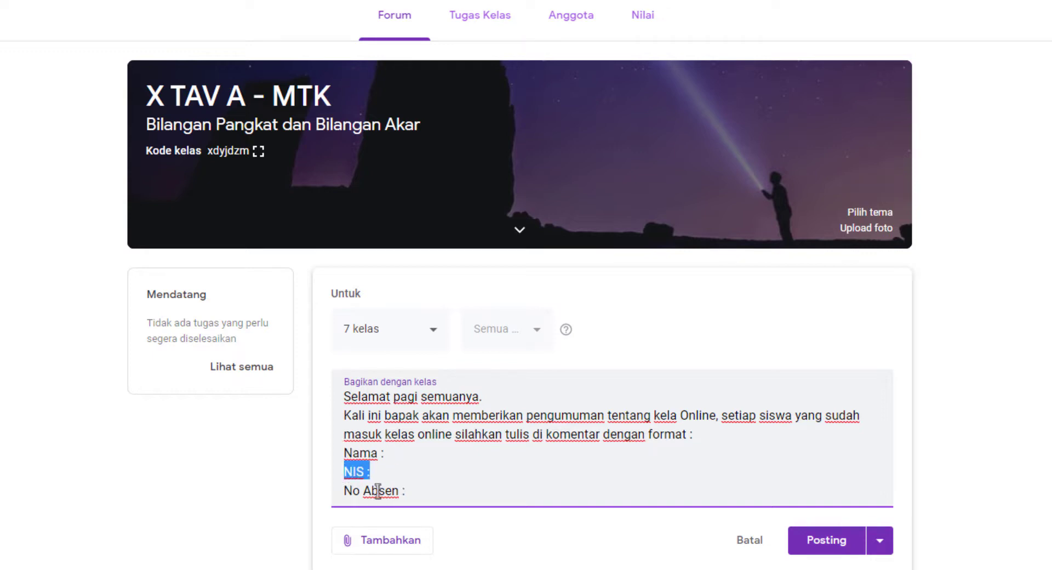
{"action": "left_click_drag", "start_coordinate": [346, 490], "coordinate": [460, 491]}
{"action": "left_click", "coordinate": [428, 492]}
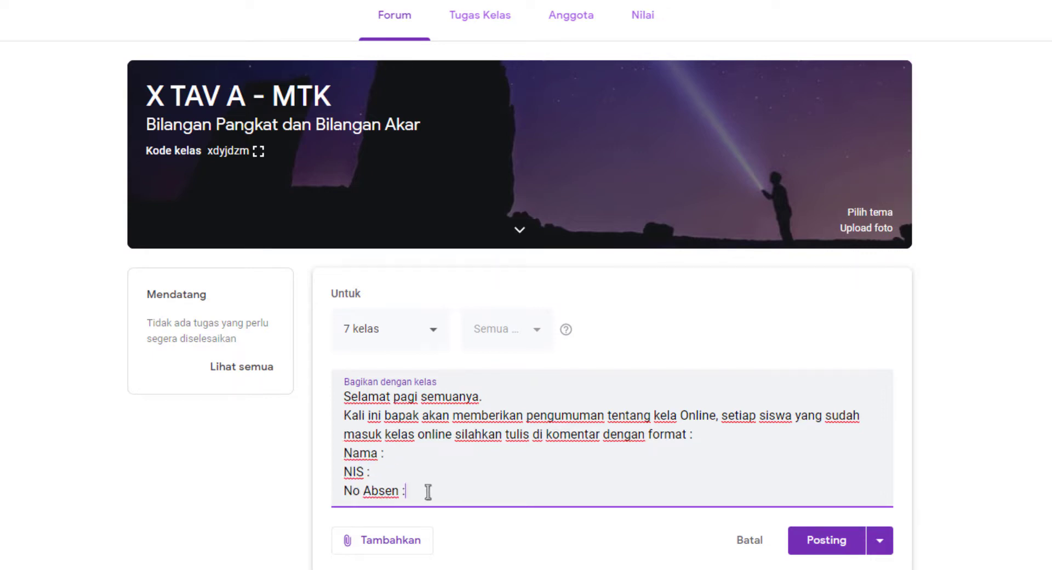
{"action": "key", "text": "Return"}
{"action": "type", "text": "Kelas :"}
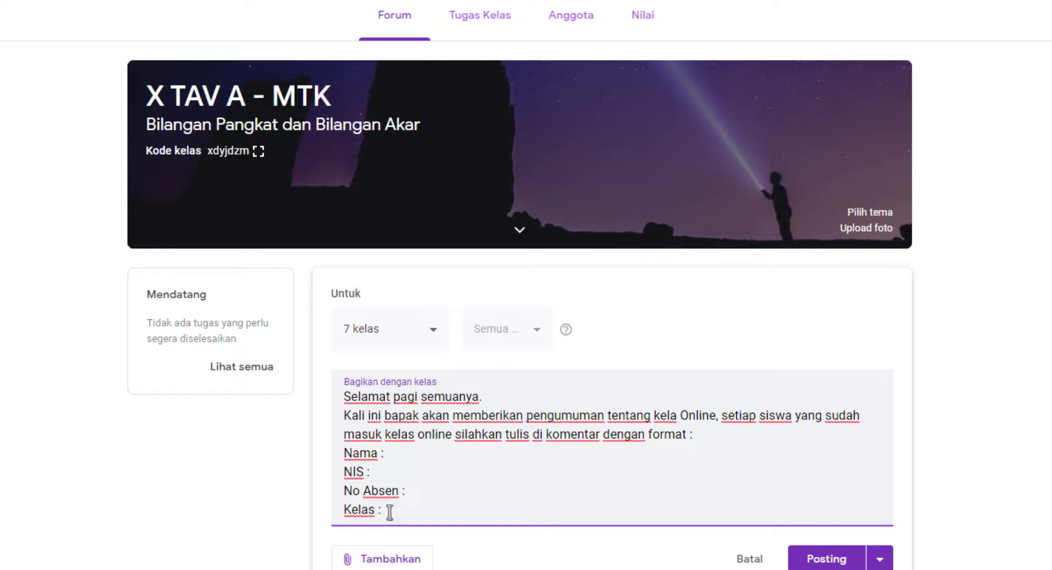
Step: Start attaching a YouTube video to the announcement and search for "cara kirim tugas di classroom"
{"action": "left_click", "coordinate": [420, 560]}
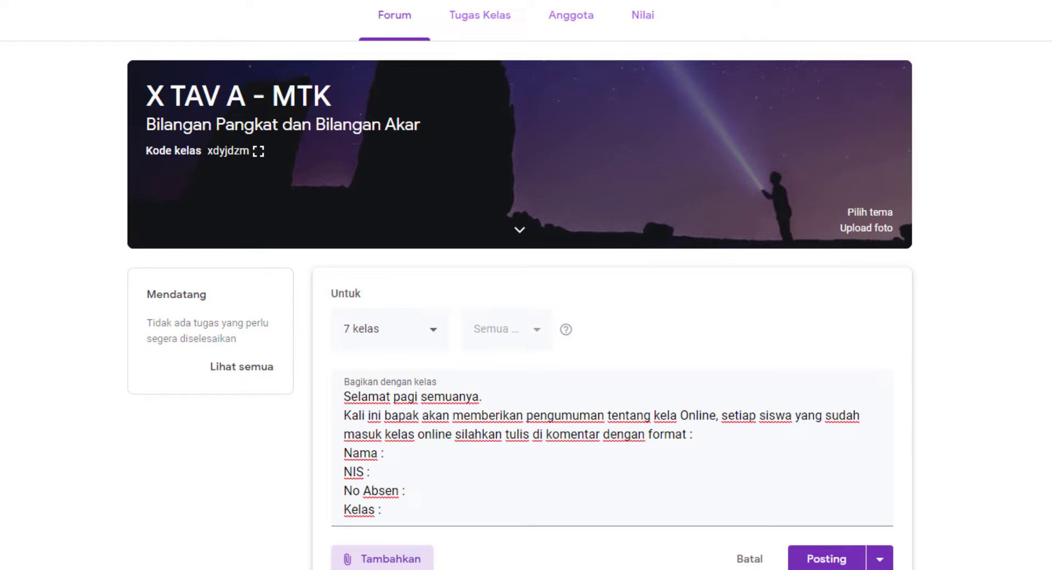
{"action": "key", "text": "Escape"}
{"action": "left_click", "coordinate": [382, 559]}
{"action": "left_click", "coordinate": [281, 482]}
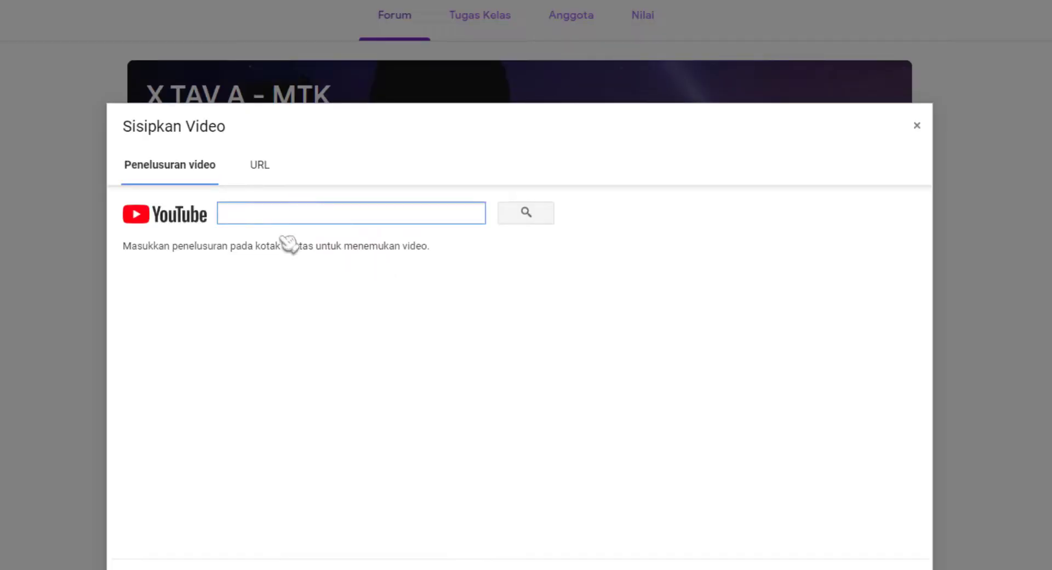
{"action": "left_click", "coordinate": [258, 167]}
{"action": "left_click", "coordinate": [164, 167]}
{"action": "type", "text": "cara "}
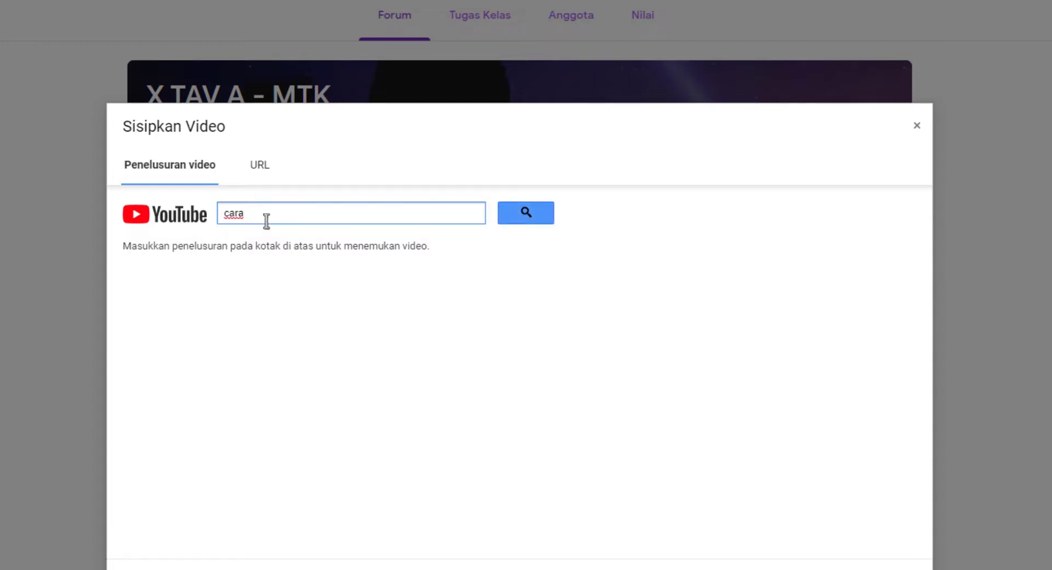
{"action": "type", "text": "kirim tugas di classroom"}
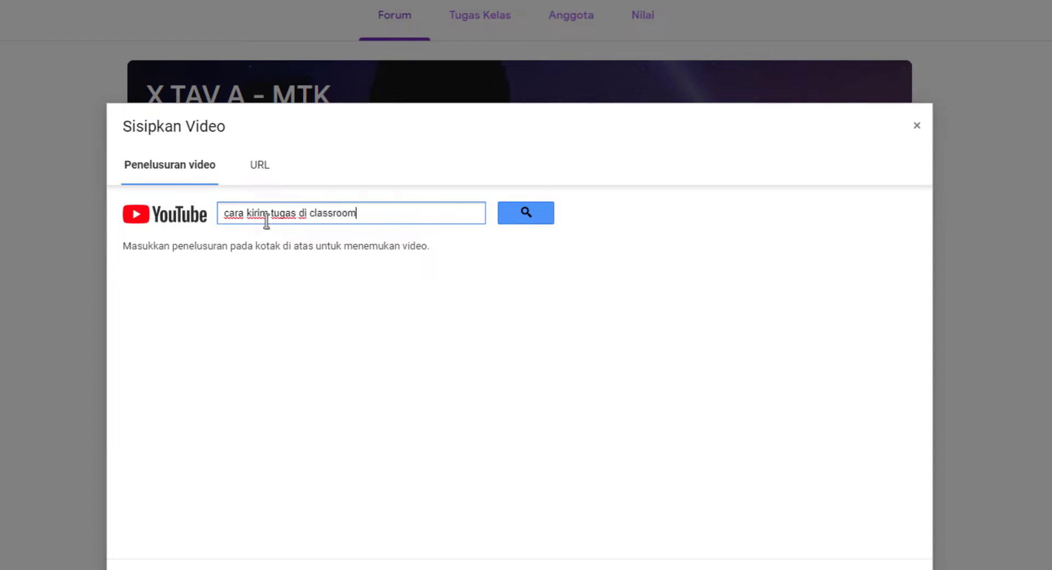
{"action": "key", "text": "Return"}
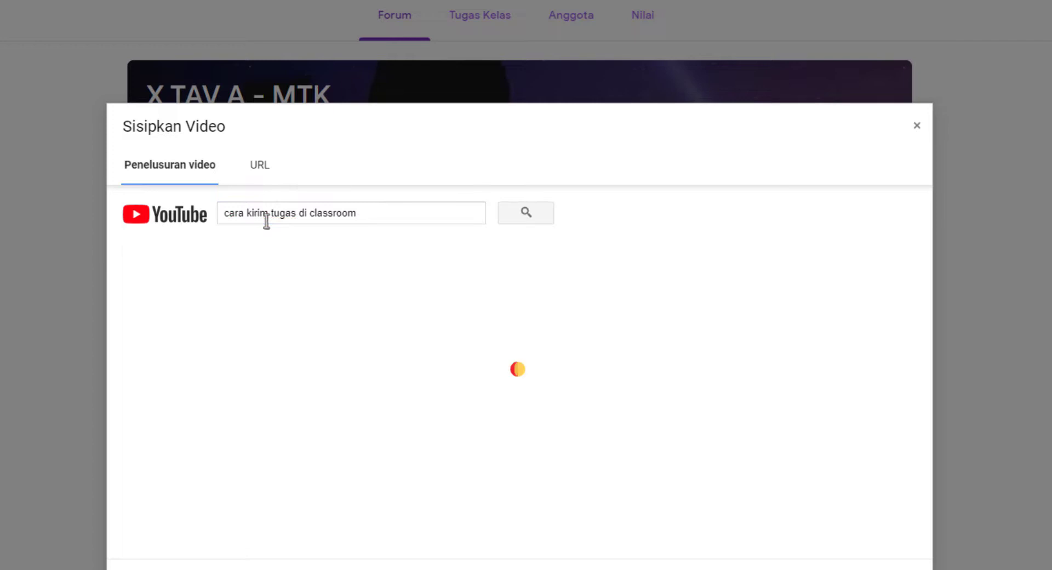
Step: Attach the YouTube video "Cara mengirim tugas via aplikasi Google Classroom" to the announcement
{"action": "left_click", "coordinate": [389, 215]}
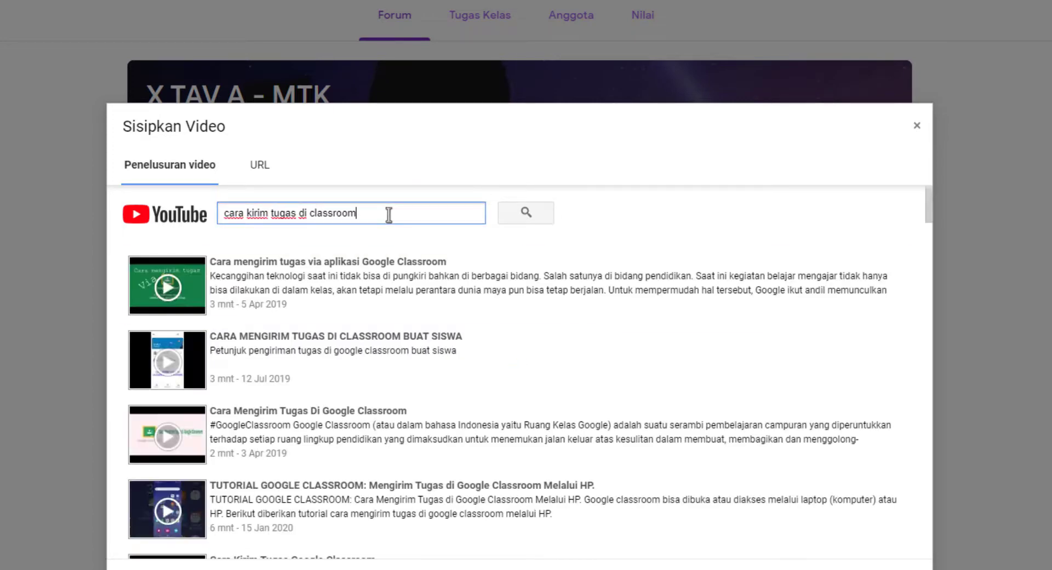
{"action": "left_click", "coordinate": [299, 294]}
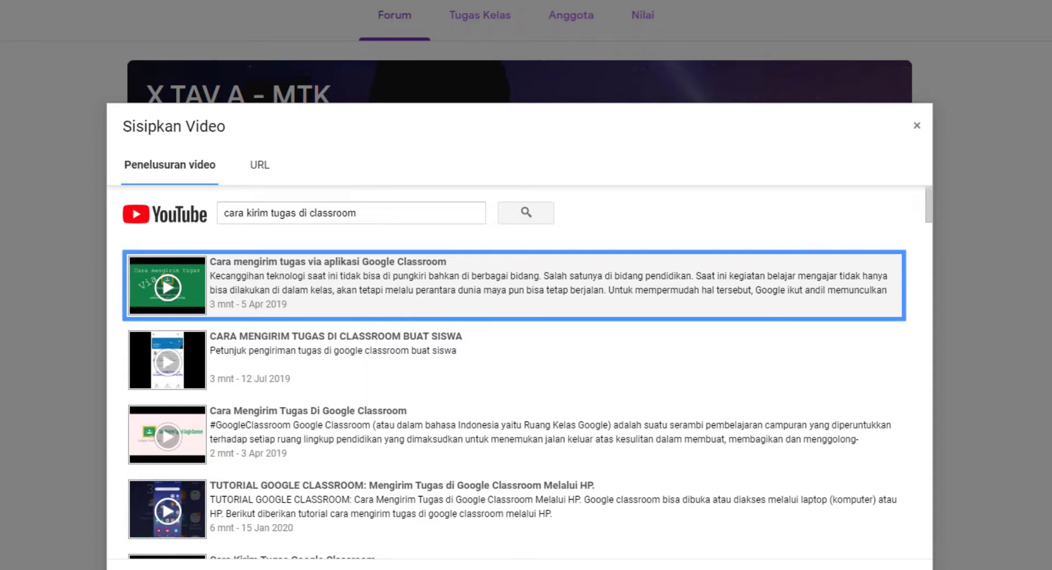
{"action": "key", "text": "Return"}
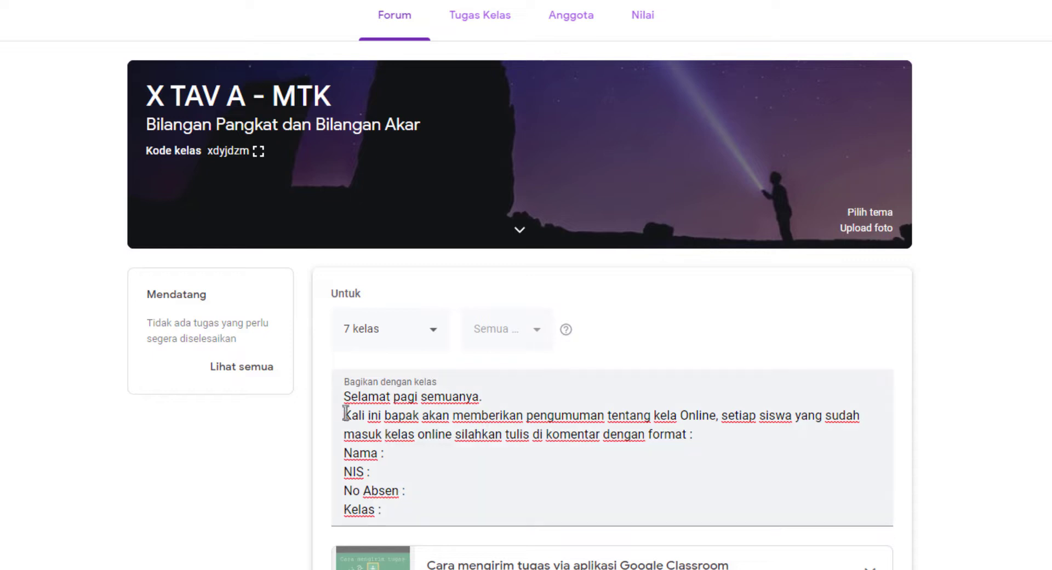
Step: Examine the announcement's text, its attached video and the options to post it, schedule it or save it as a draft
{"action": "left_click", "coordinate": [357, 396]}
{"action": "left_click_drag", "start_coordinate": [357, 396], "coordinate": [411, 506]}
{"action": "left_click", "coordinate": [411, 506]}
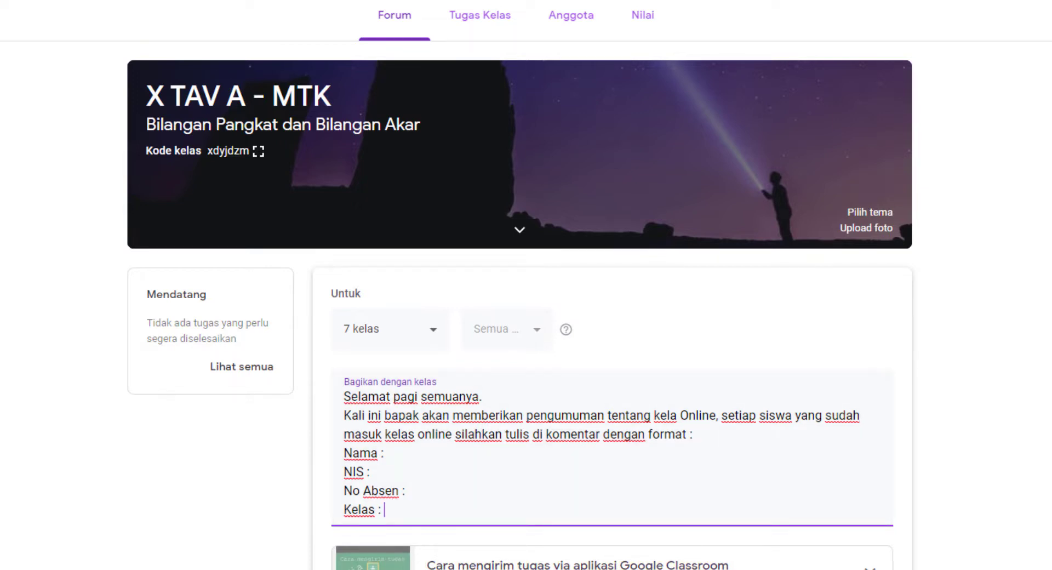
{"action": "scroll", "coordinate": [458, 546], "scroll_direction": "down", "scroll_amount": 3}
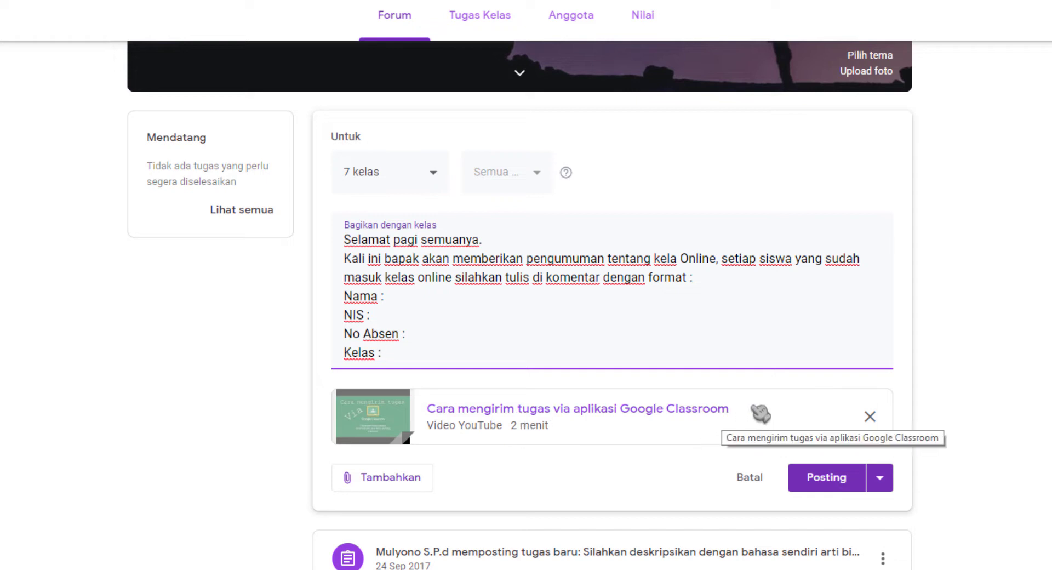
{"action": "left_click", "coordinate": [883, 480]}
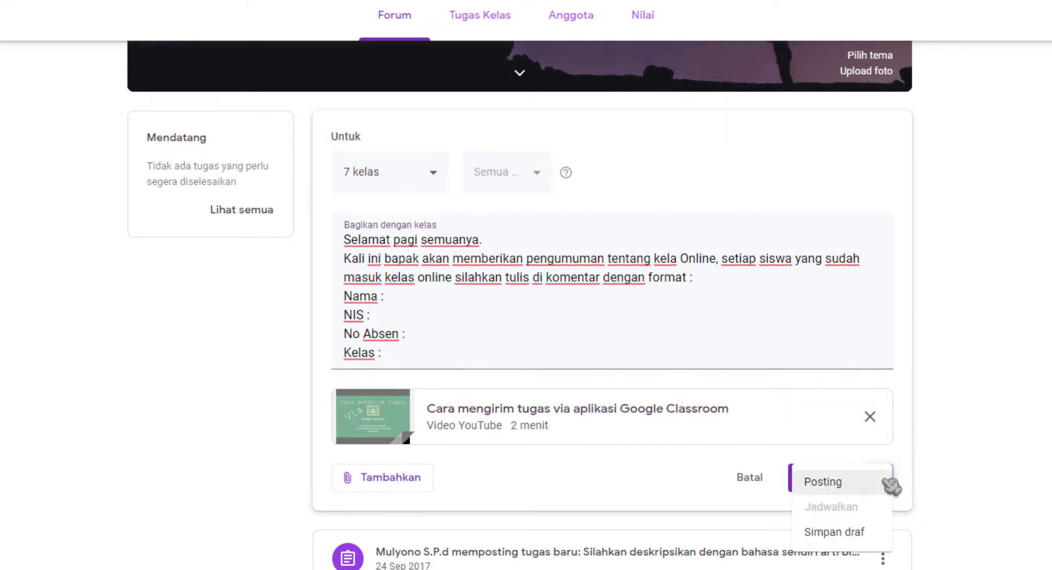
{"action": "left_click", "coordinate": [990, 470]}
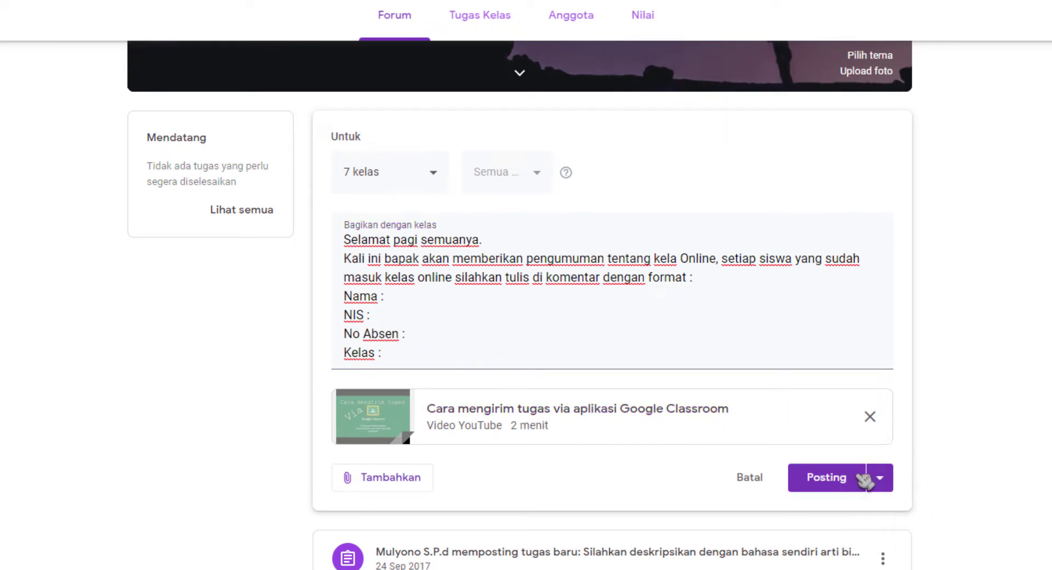
{"action": "left_click", "coordinate": [885, 480]}
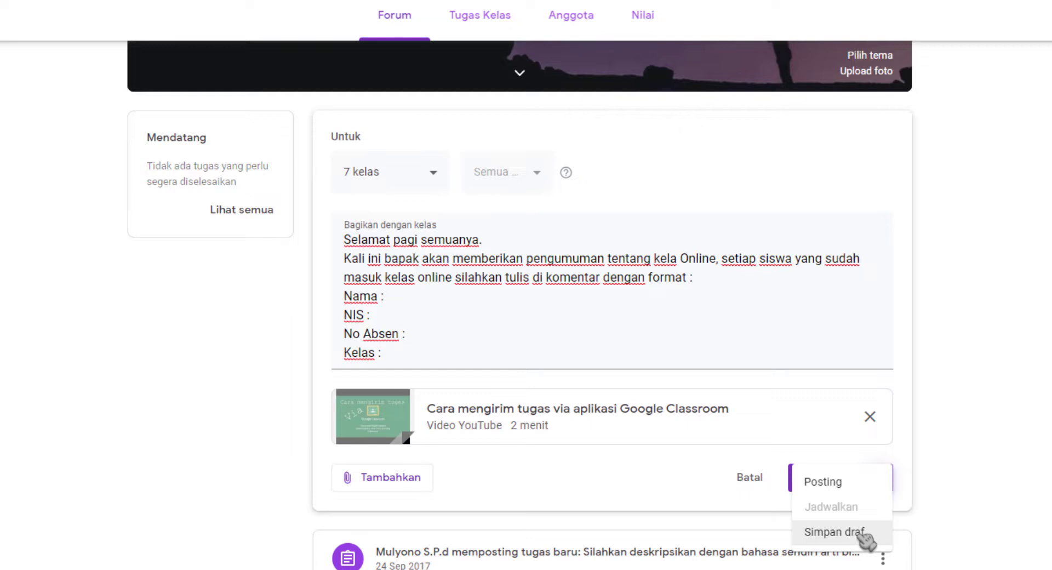
{"action": "left_click", "coordinate": [512, 366]}
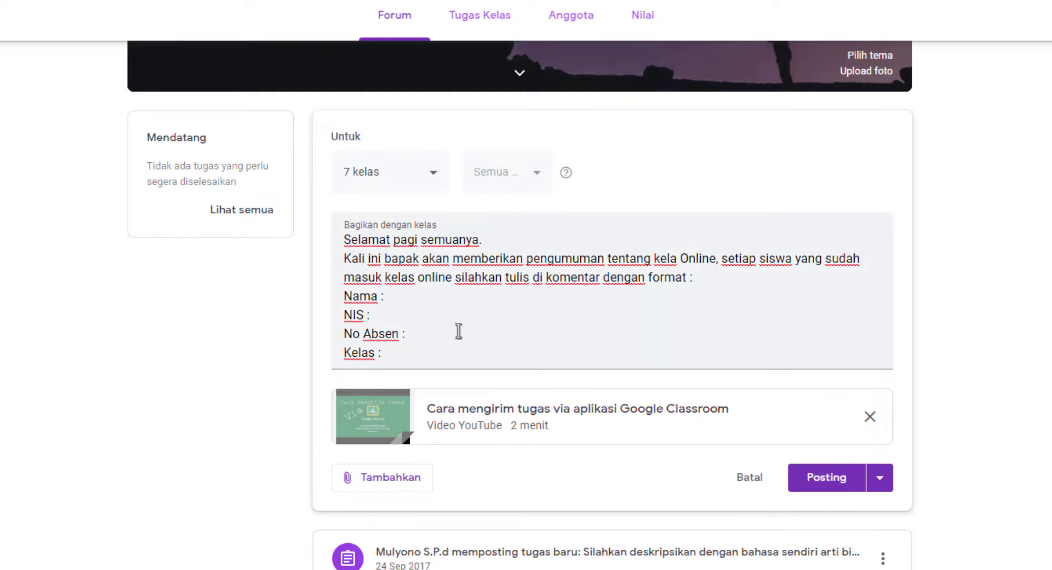
{"action": "left_click_drag", "start_coordinate": [348, 237], "coordinate": [436, 336]}
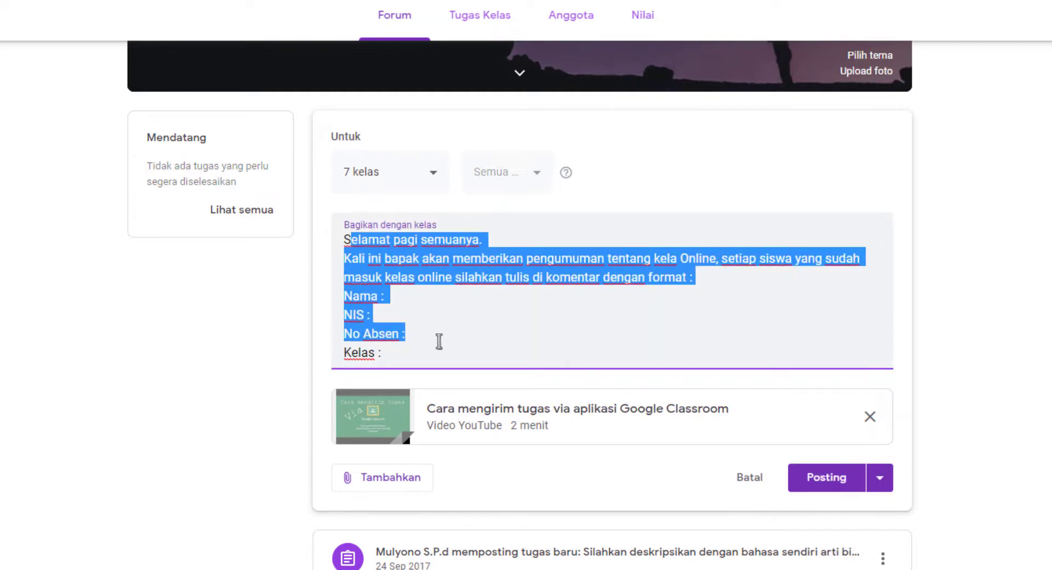
{"action": "left_click", "coordinate": [437, 336]}
{"action": "left_click", "coordinate": [878, 479]}
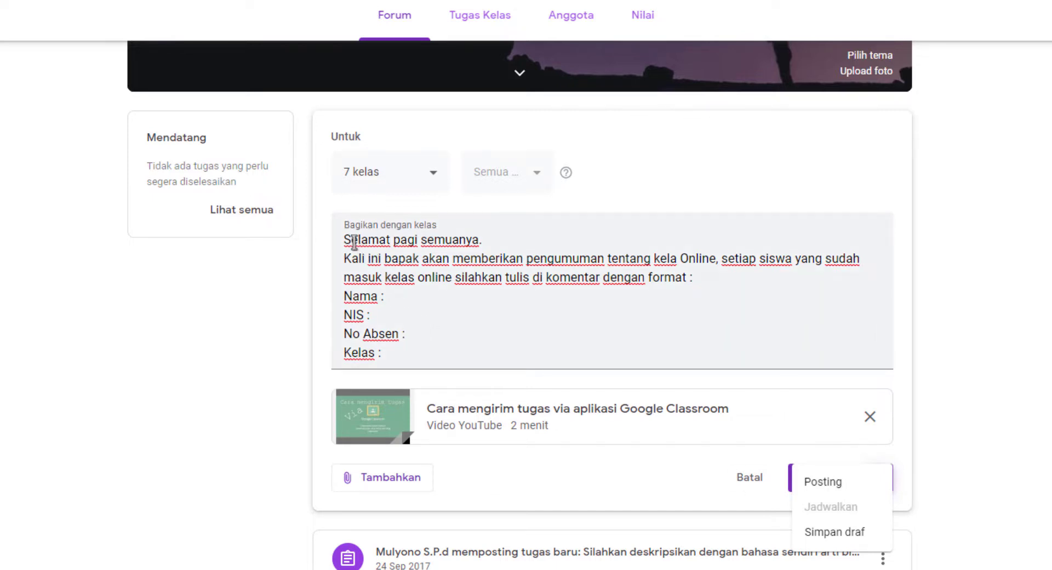
{"action": "left_click", "coordinate": [377, 275]}
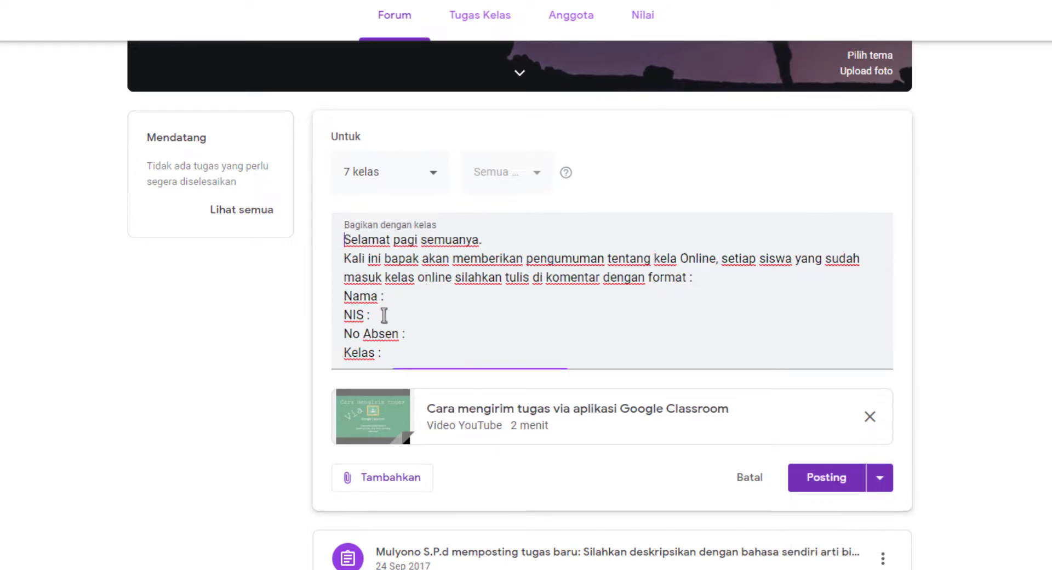
{"action": "key", "text": "ctrl+a"}
{"action": "left_click", "coordinate": [882, 482]}
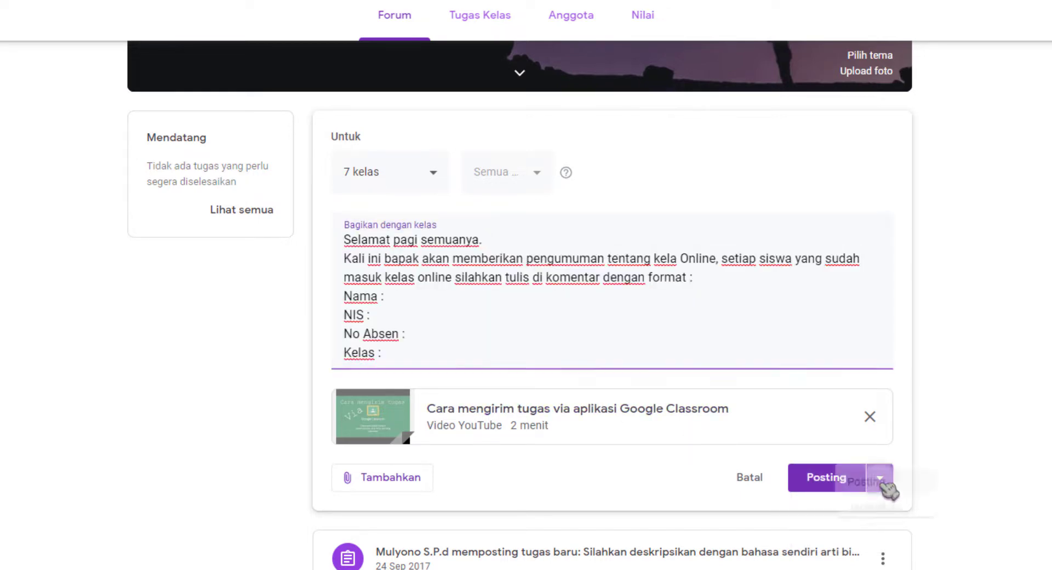
{"action": "scroll", "coordinate": [692, 501], "scroll_direction": "up", "scroll_amount": 3}
{"action": "left_click", "coordinate": [548, 509]}
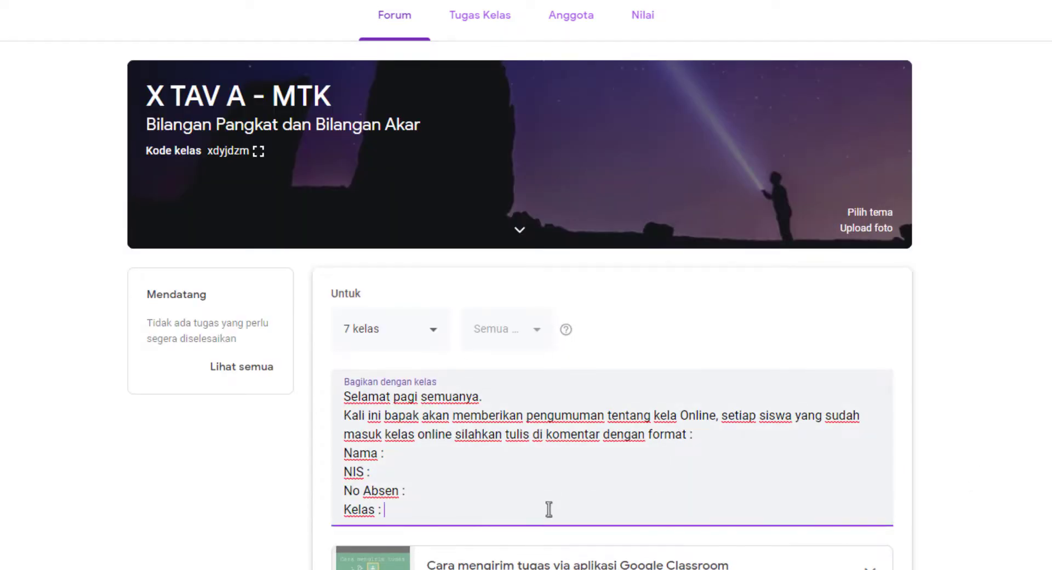
{"action": "scroll", "coordinate": [690, 492], "scroll_direction": "down", "scroll_amount": 4}
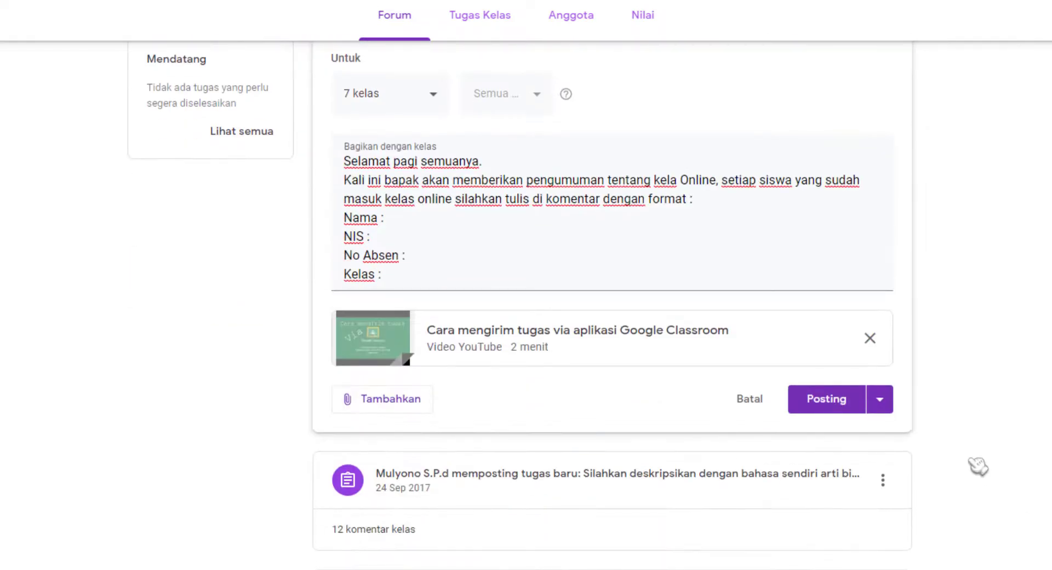
{"action": "left_click", "coordinate": [889, 406]}
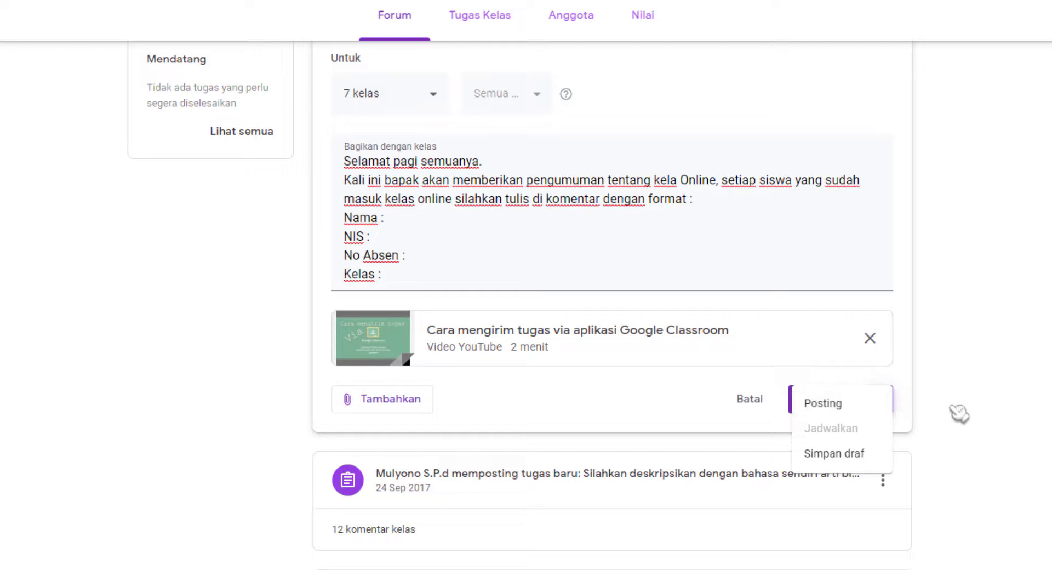
{"action": "left_click", "coordinate": [981, 401]}
{"action": "scroll", "coordinate": [980, 401], "scroll_direction": "up", "scroll_amount": 2}
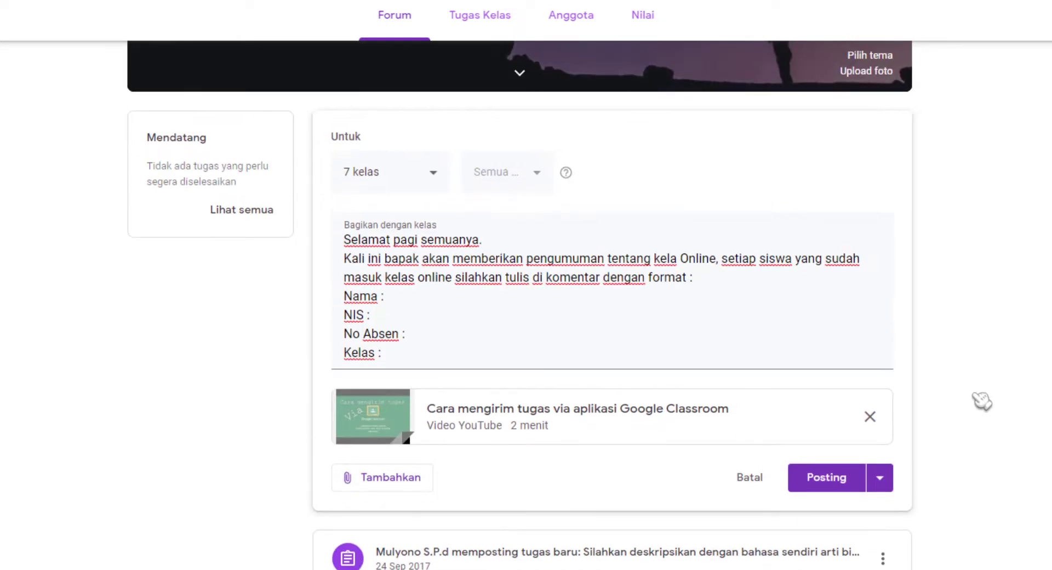
Step: Post the announcement with its attached YouTube video to the seven selected classes
{"action": "left_click", "coordinate": [879, 479]}
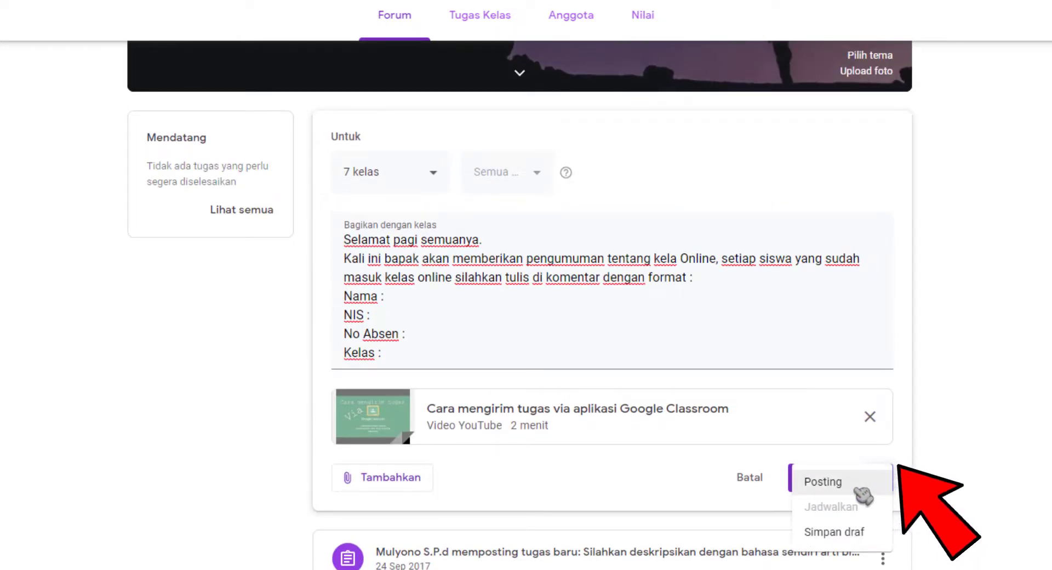
{"action": "left_click", "coordinate": [861, 489]}
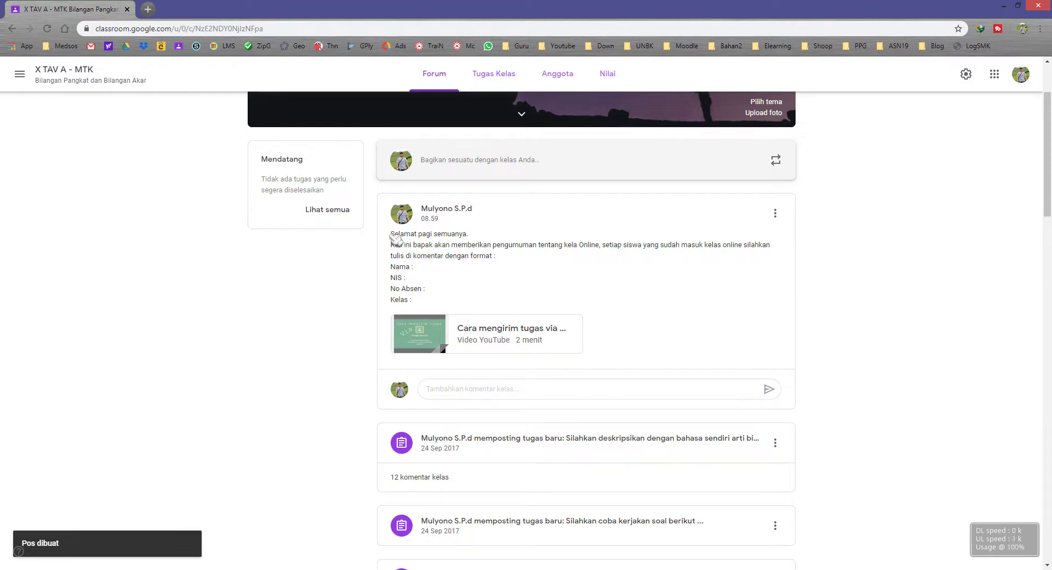
Step: Review the posted announcement in the X TAV A - MTK forum, including its greeting, comment format lines and class comment field
{"action": "left_click_drag", "start_coordinate": [392, 233], "coordinate": [436, 303]}
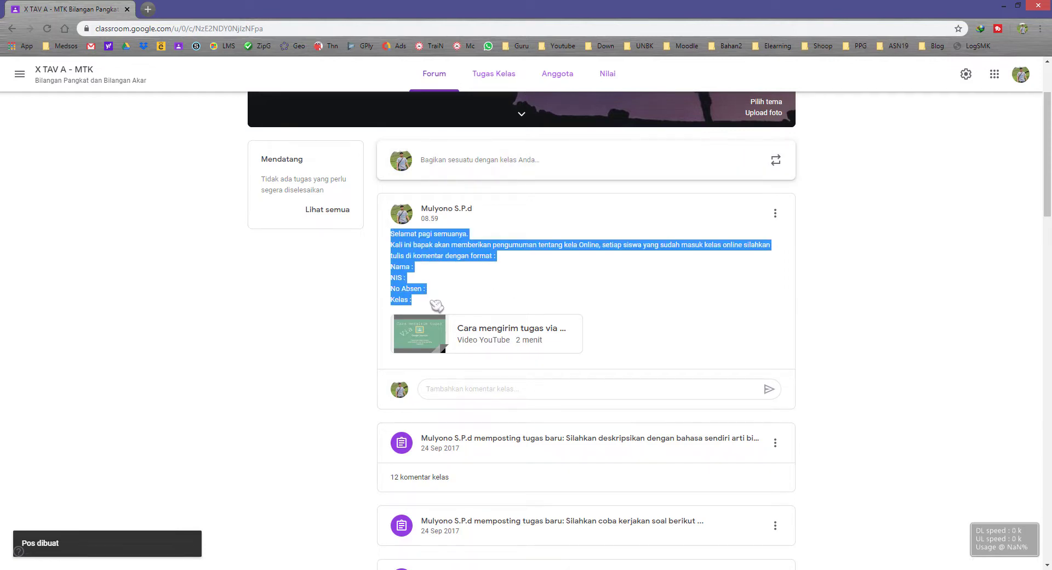
{"action": "left_click", "coordinate": [435, 279]}
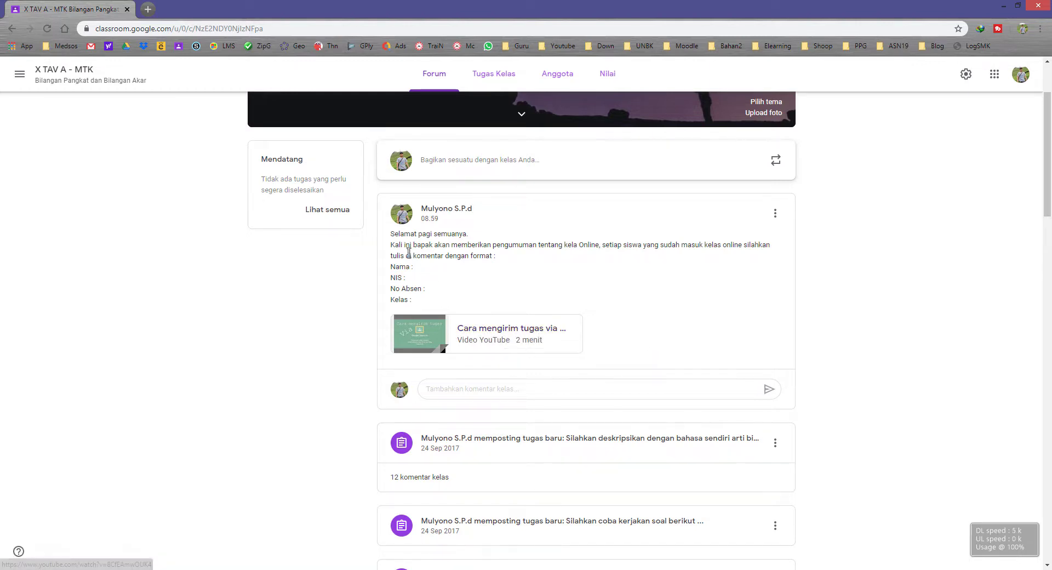
{"action": "left_click_drag", "start_coordinate": [398, 233], "coordinate": [420, 282]}
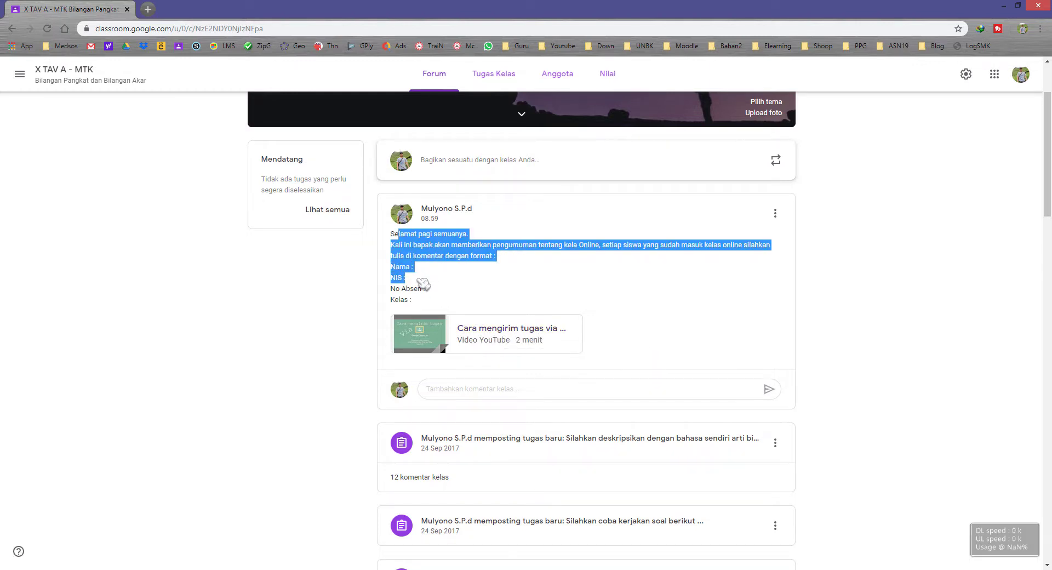
{"action": "left_click", "coordinate": [451, 389]}
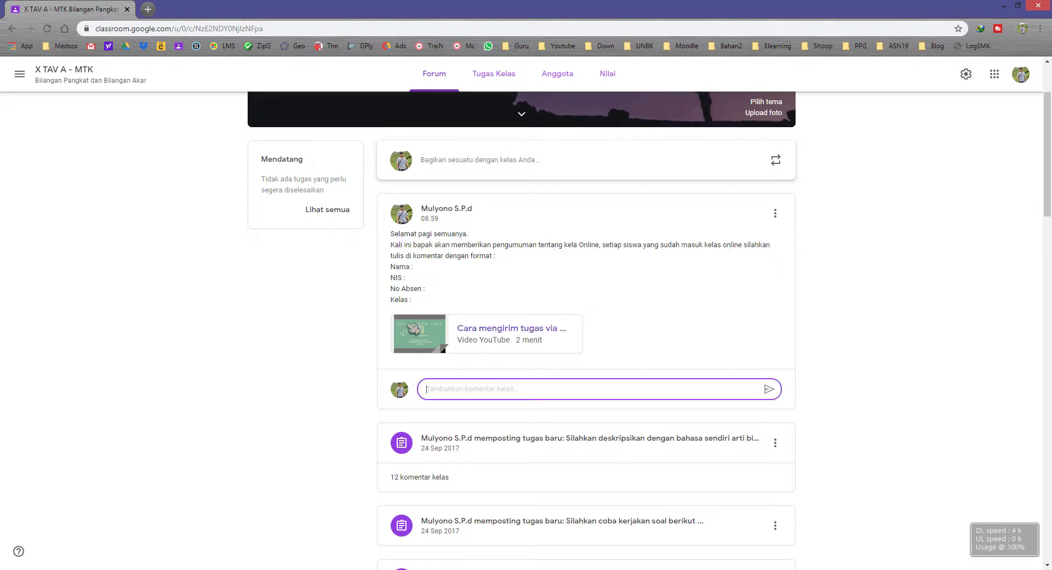
{"action": "left_click_drag", "start_coordinate": [391, 266], "coordinate": [432, 302]}
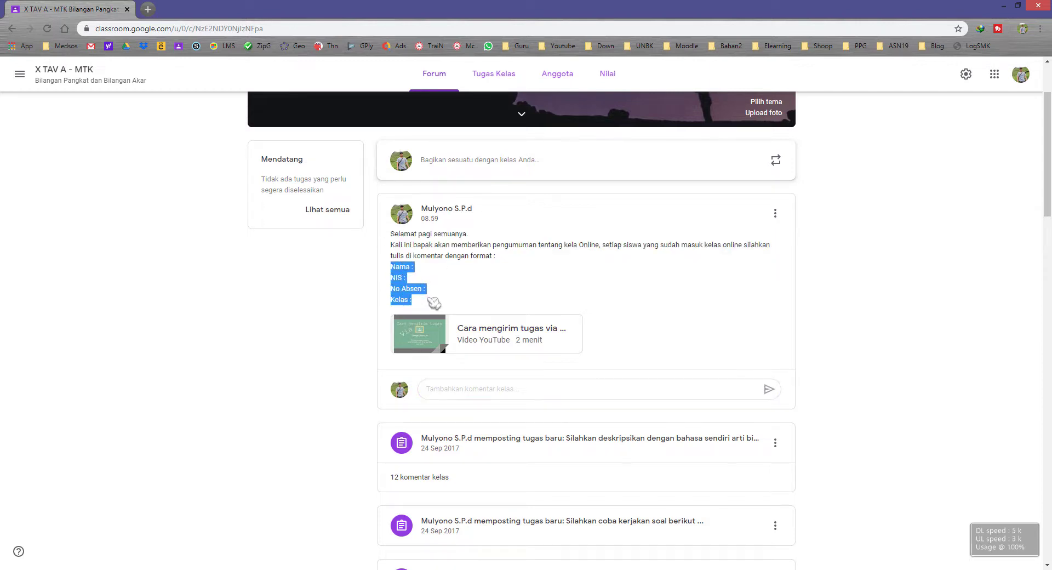
{"action": "left_click", "coordinate": [451, 297]}
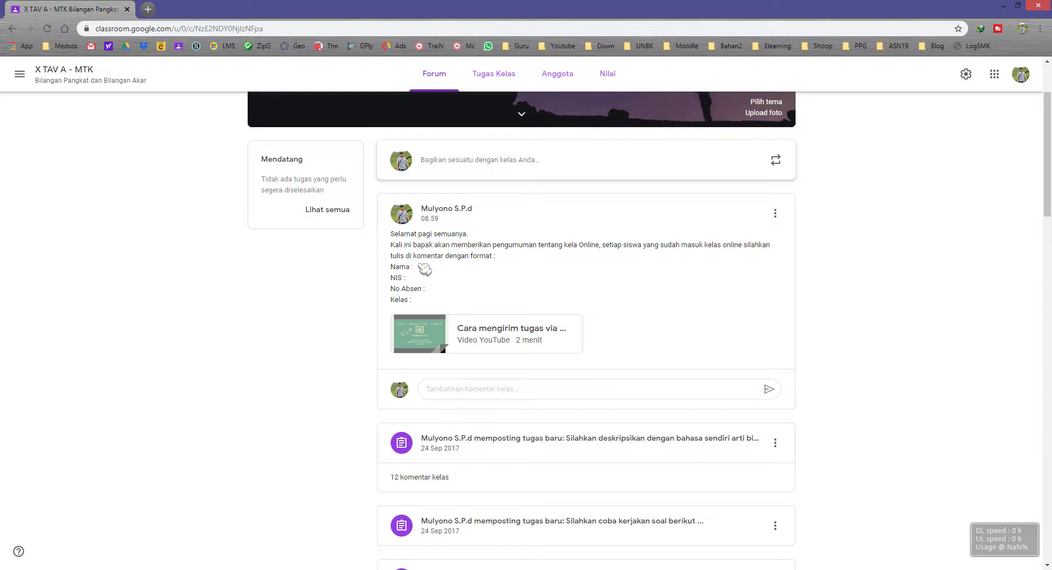
{"action": "left_click_drag", "start_coordinate": [397, 235], "coordinate": [427, 286]}
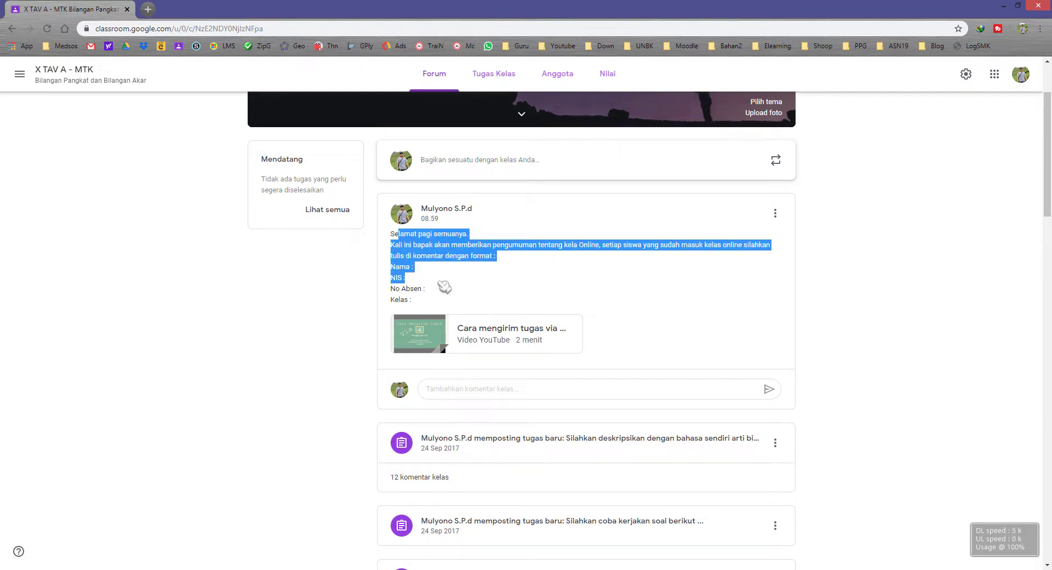
{"action": "left_click_drag", "start_coordinate": [394, 234], "coordinate": [417, 255]}
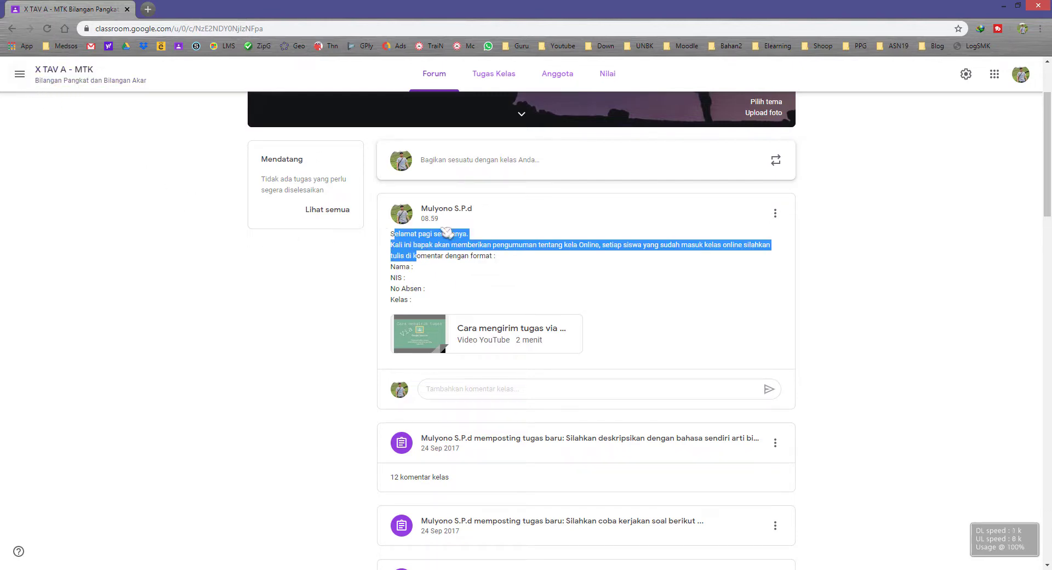
Step: Open the X TAV B - MTK class and check the announcement's text and attached video in its forum
{"action": "left_click", "coordinate": [22, 75]}
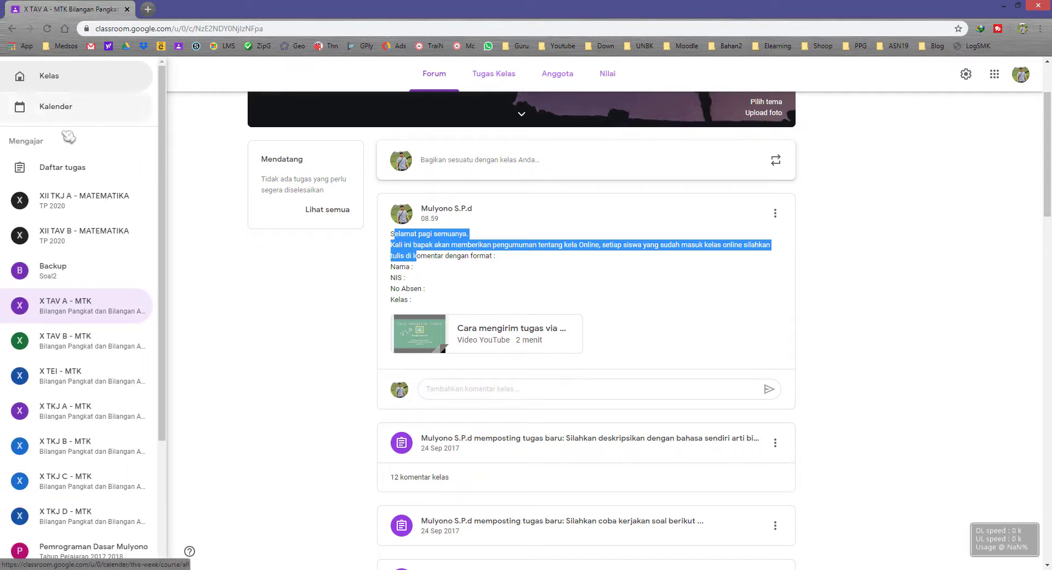
{"action": "left_click", "coordinate": [84, 342]}
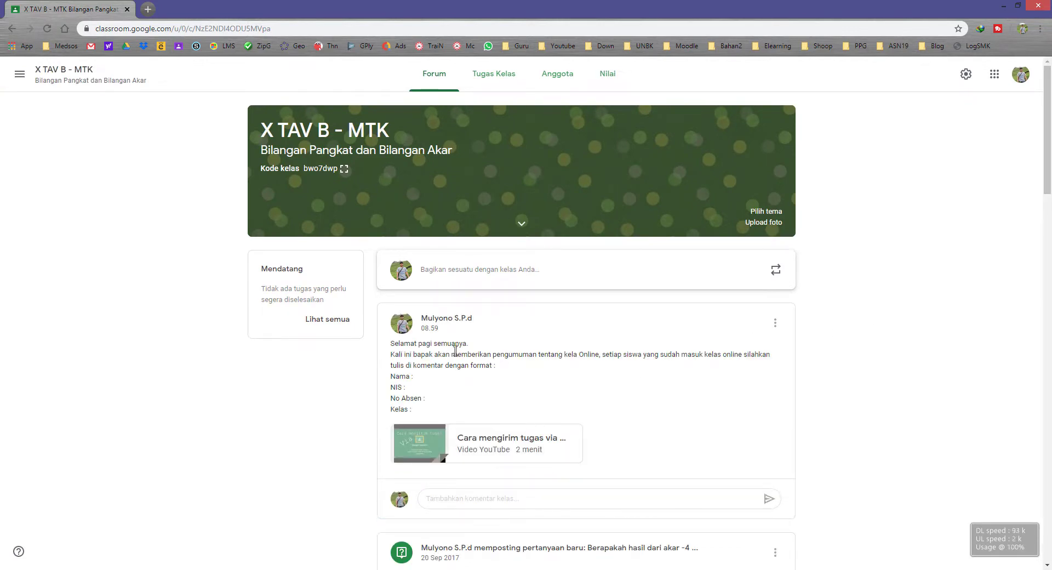
{"action": "left_click_drag", "start_coordinate": [395, 343], "coordinate": [411, 376]}
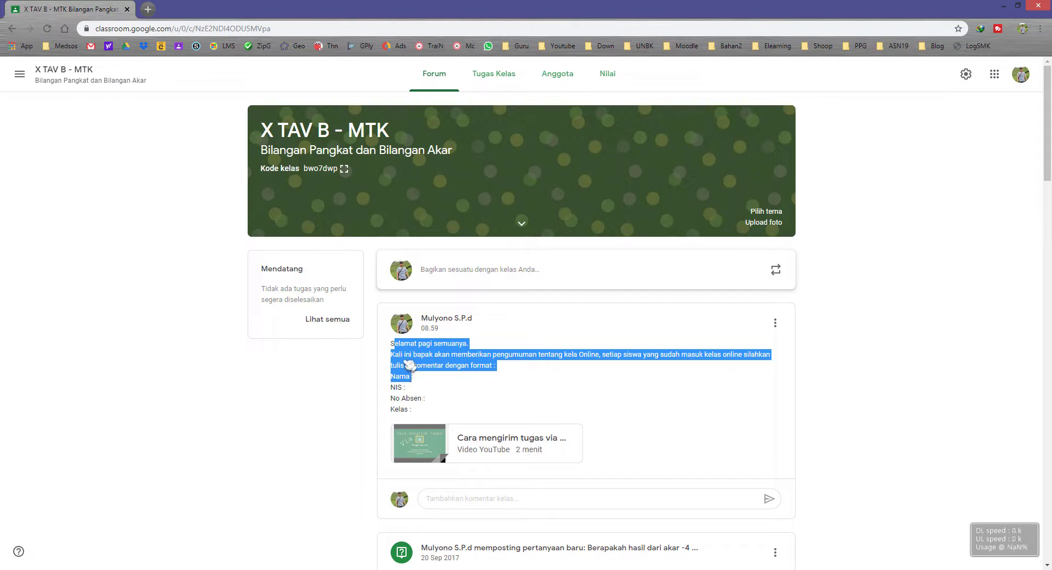
{"action": "left_click_drag", "start_coordinate": [391, 343], "coordinate": [449, 408]}
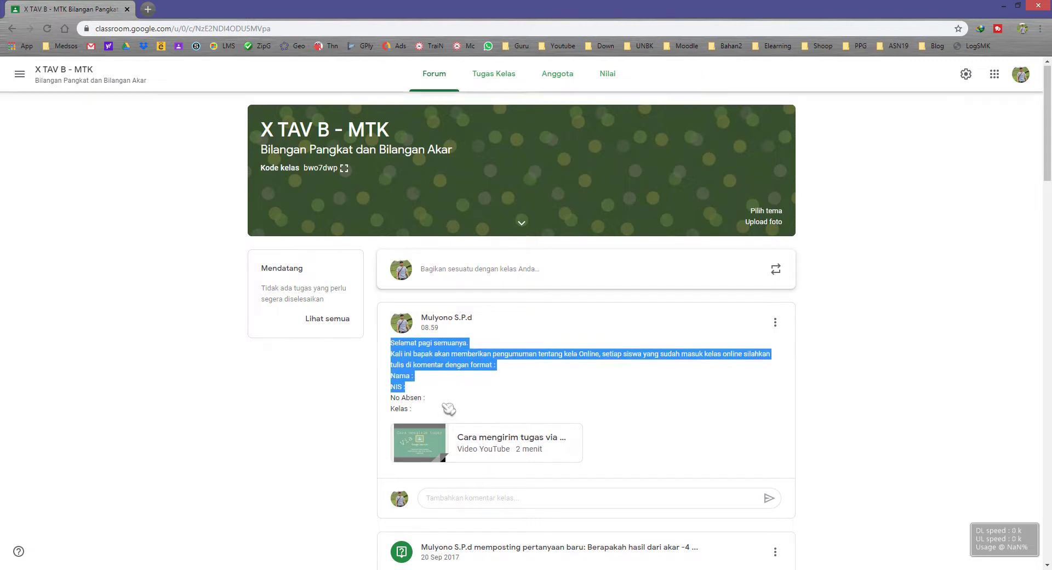
{"action": "scroll", "coordinate": [448, 408], "scroll_direction": "down", "scroll_amount": 1}
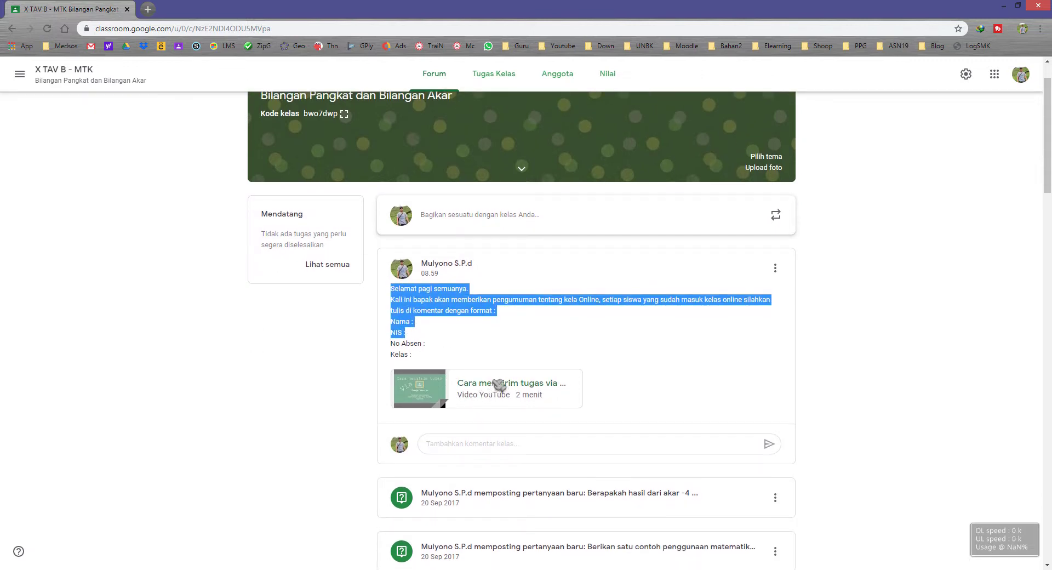
{"action": "left_click", "coordinate": [434, 345]}
{"action": "scroll", "coordinate": [338, 229], "scroll_direction": "up", "scroll_amount": 1}
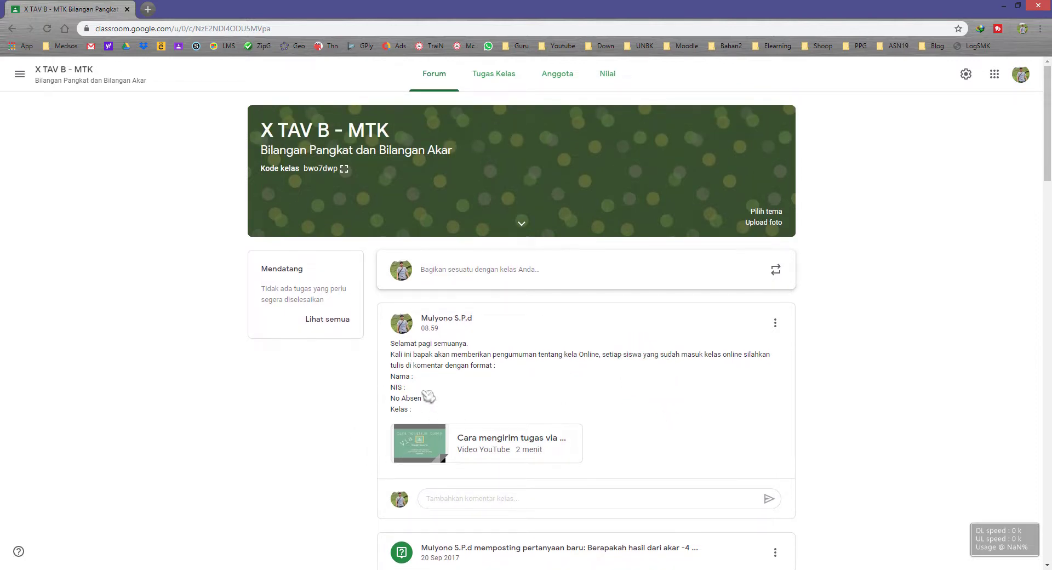
Step: Switch to the X TEI - MTK class and check its forum for the shared announcement
{"action": "left_click", "coordinate": [20, 77]}
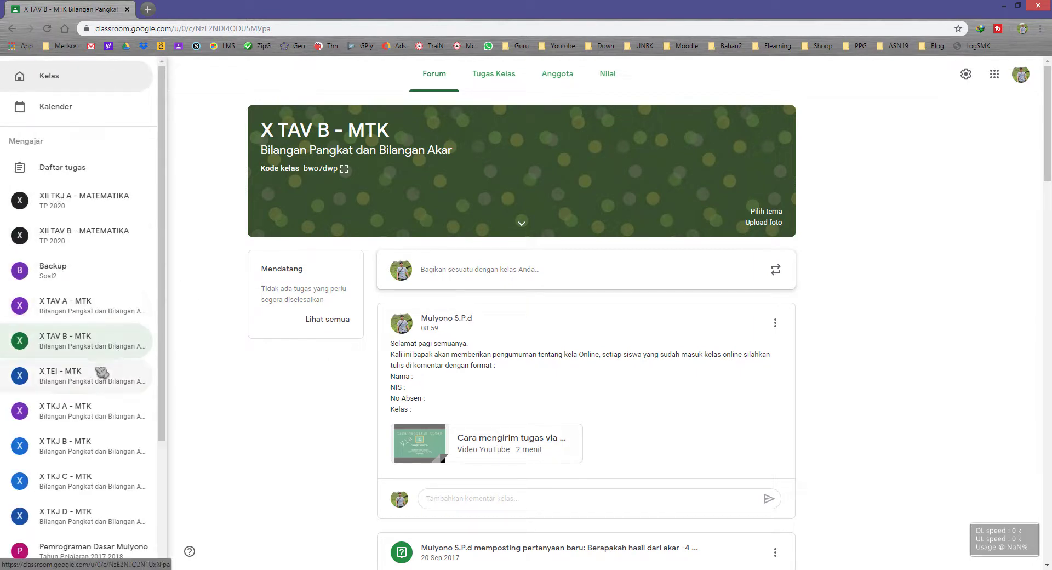
{"action": "scroll", "coordinate": [101, 372], "scroll_direction": "down", "scroll_amount": 1}
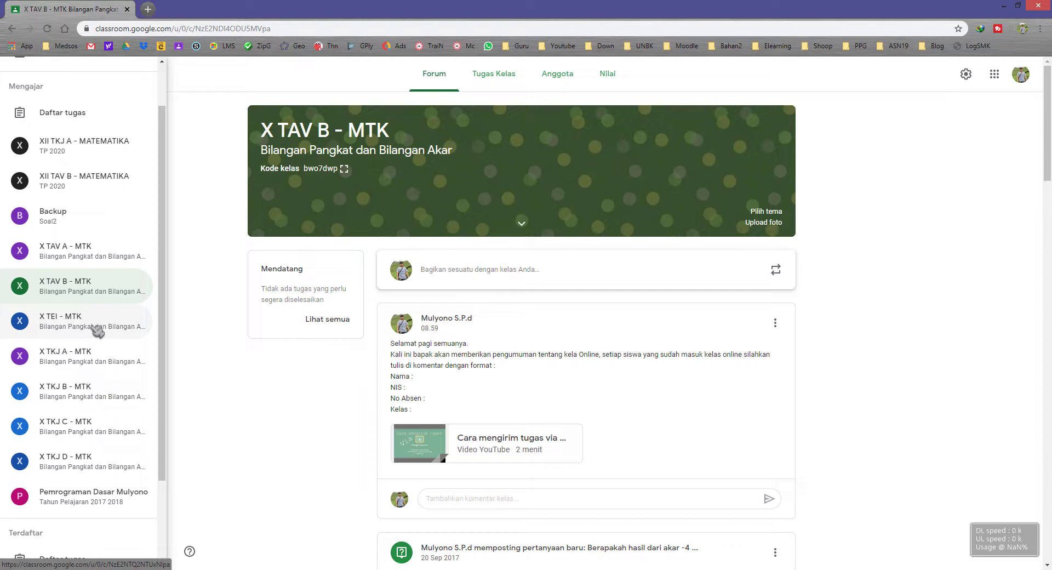
{"action": "left_click", "coordinate": [97, 329]}
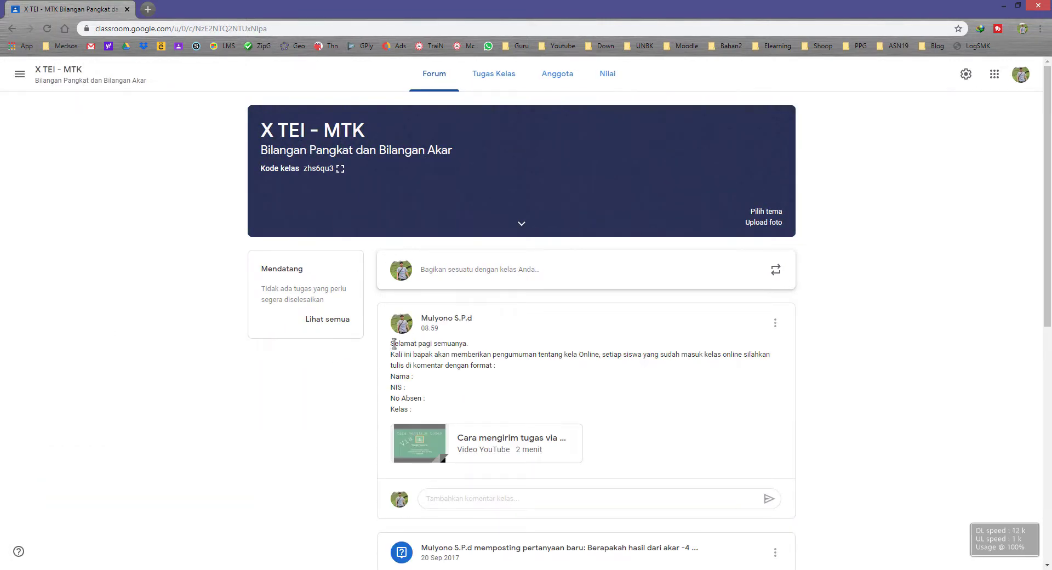
{"action": "left_click_drag", "start_coordinate": [394, 344], "coordinate": [433, 396]}
{"action": "left_click", "coordinate": [78, 181]}
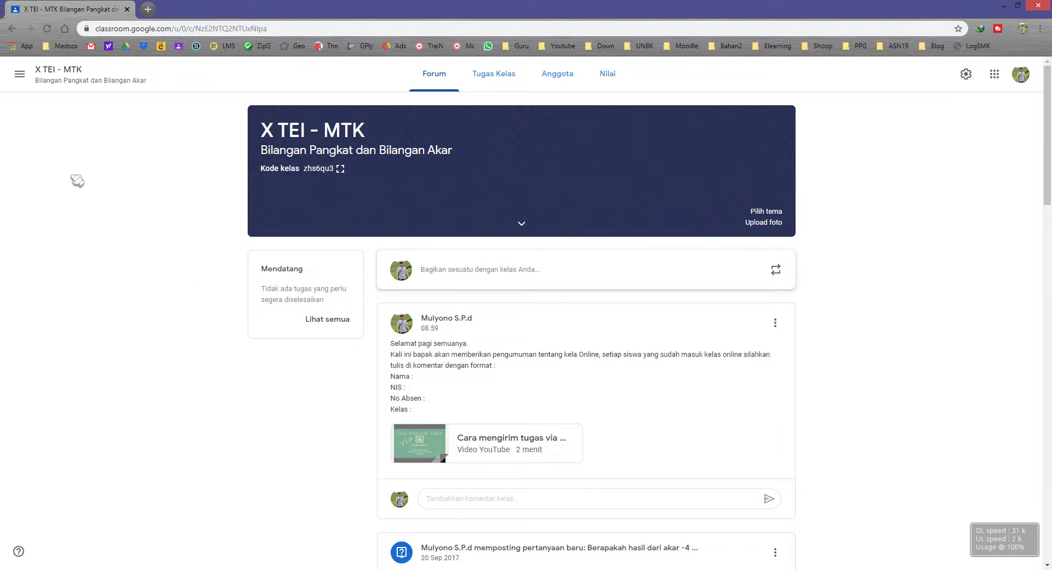
Step: Check the forums of X TKJ A - MTK and X TKJ B - MTK for the same announcement
{"action": "left_click", "coordinate": [22, 74]}
{"action": "left_click", "coordinate": [82, 408]}
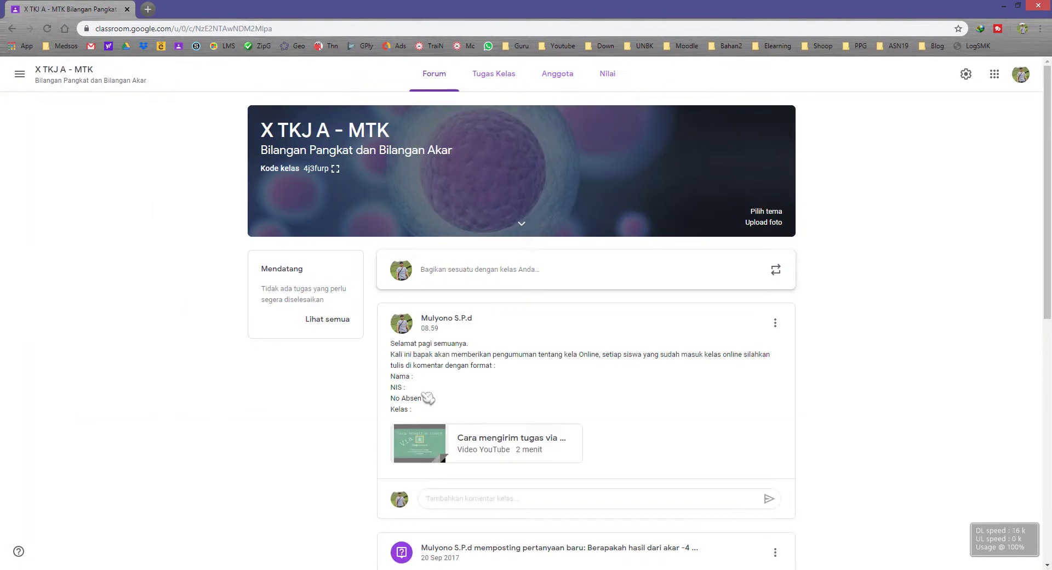
{"action": "left_click", "coordinate": [24, 79]}
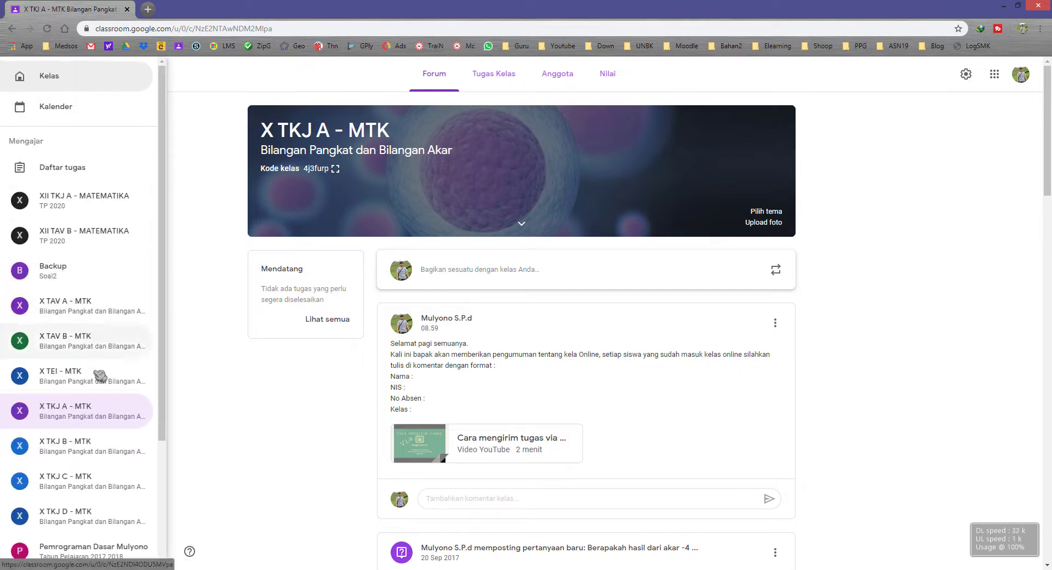
{"action": "scroll", "coordinate": [100, 376], "scroll_direction": "down", "scroll_amount": 3}
{"action": "left_click", "coordinate": [82, 290]}
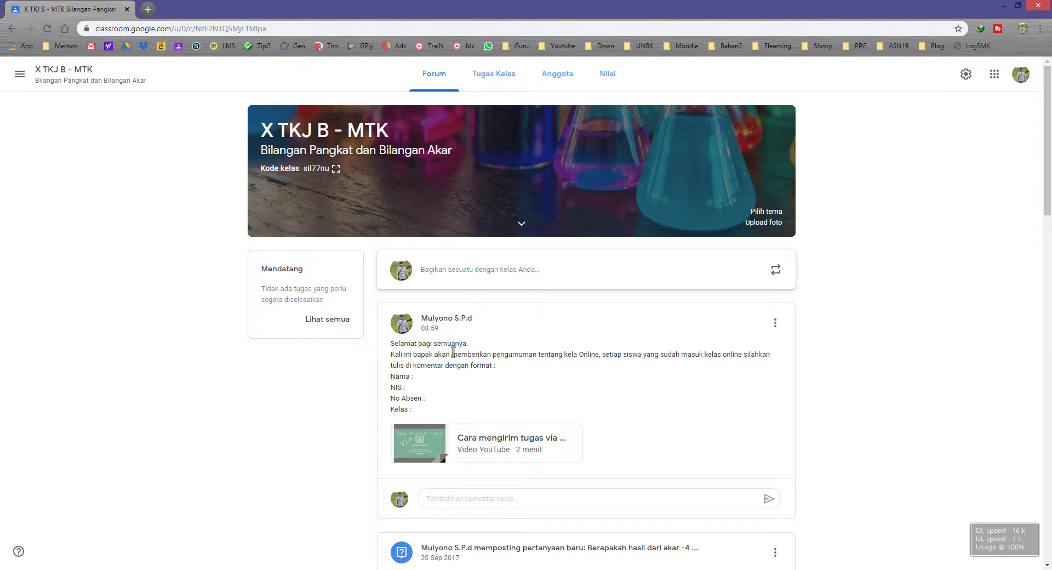
{"action": "left_click_drag", "start_coordinate": [396, 346], "coordinate": [420, 411]}
{"action": "left_click", "coordinate": [166, 303]}
Step: Open X TKJ C - MTK and X TKJ D - MTK in turn and check the announcement in each forum
{"action": "left_click", "coordinate": [19, 74]}
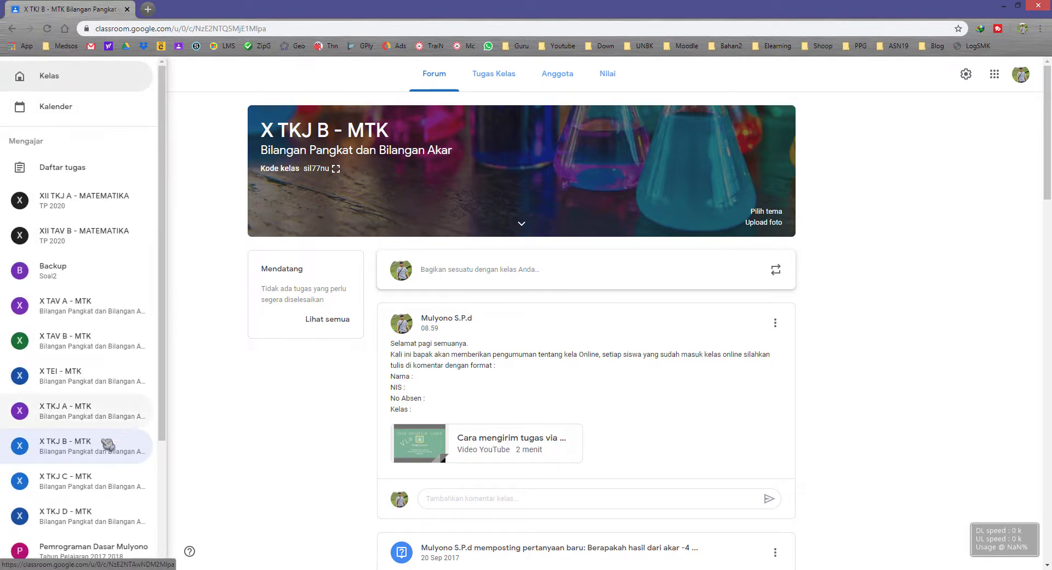
{"action": "left_click", "coordinate": [86, 480]}
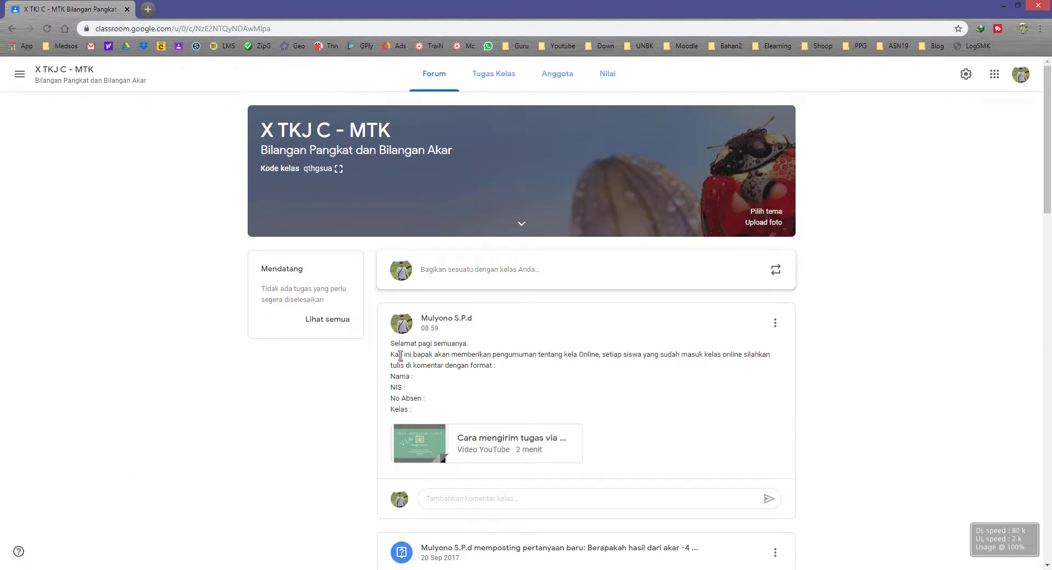
{"action": "left_click_drag", "start_coordinate": [397, 343], "coordinate": [421, 411]}
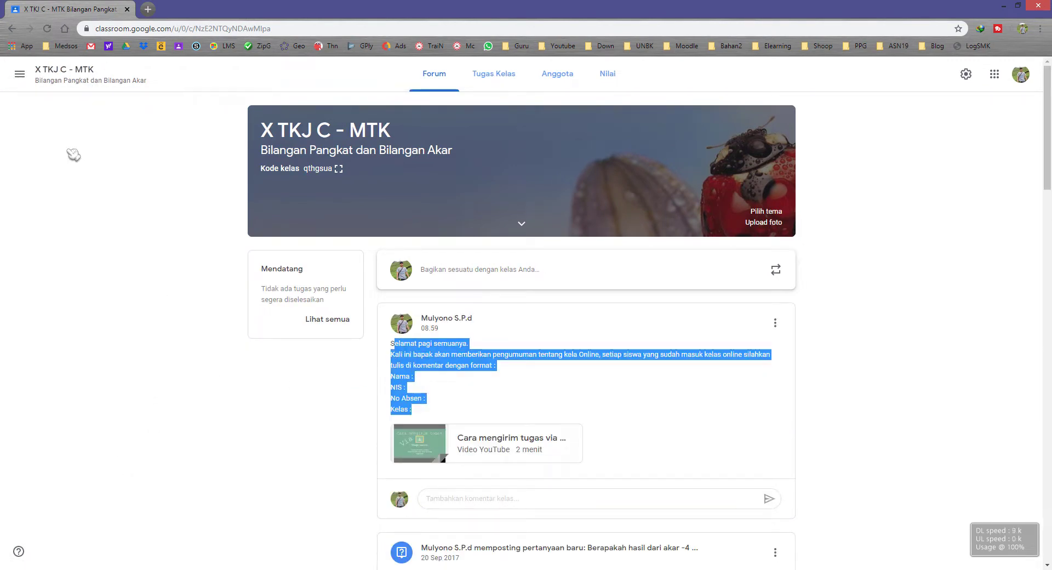
{"action": "left_click", "coordinate": [19, 73]}
{"action": "scroll", "coordinate": [103, 373], "scroll_direction": "down", "scroll_amount": 2}
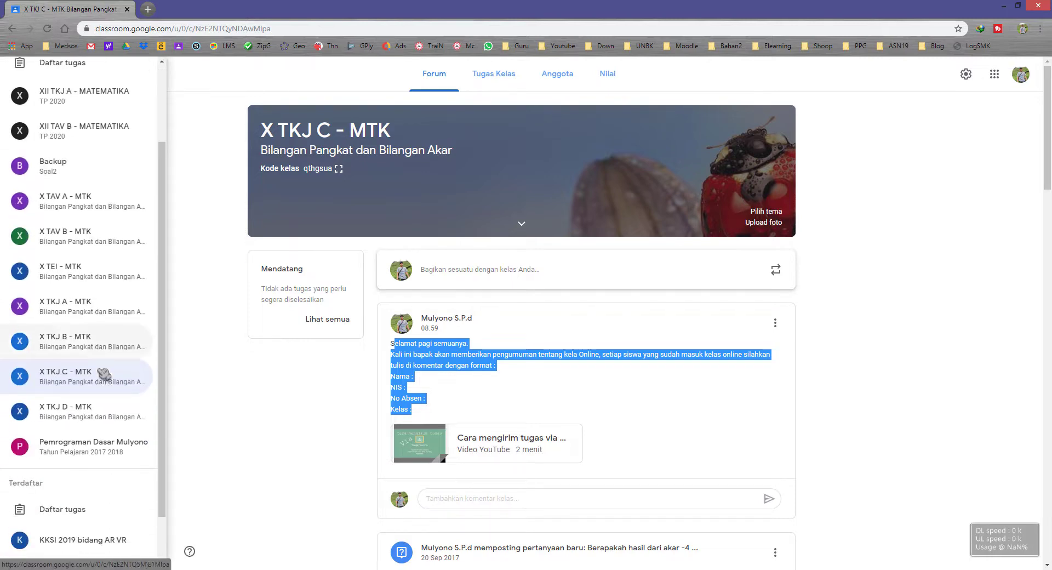
{"action": "left_click", "coordinate": [98, 409]}
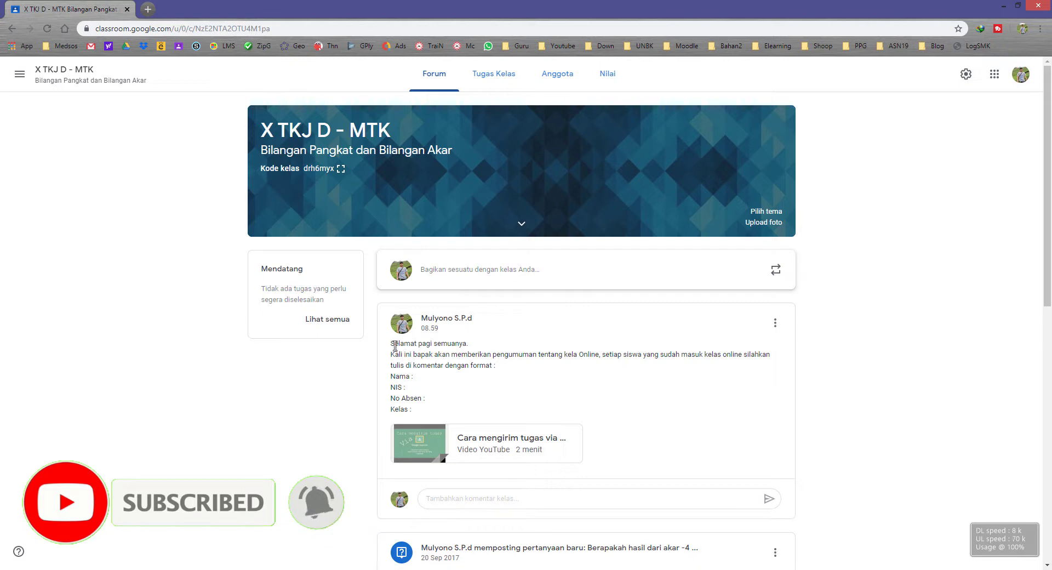
{"action": "left_click_drag", "start_coordinate": [394, 344], "coordinate": [426, 414]}
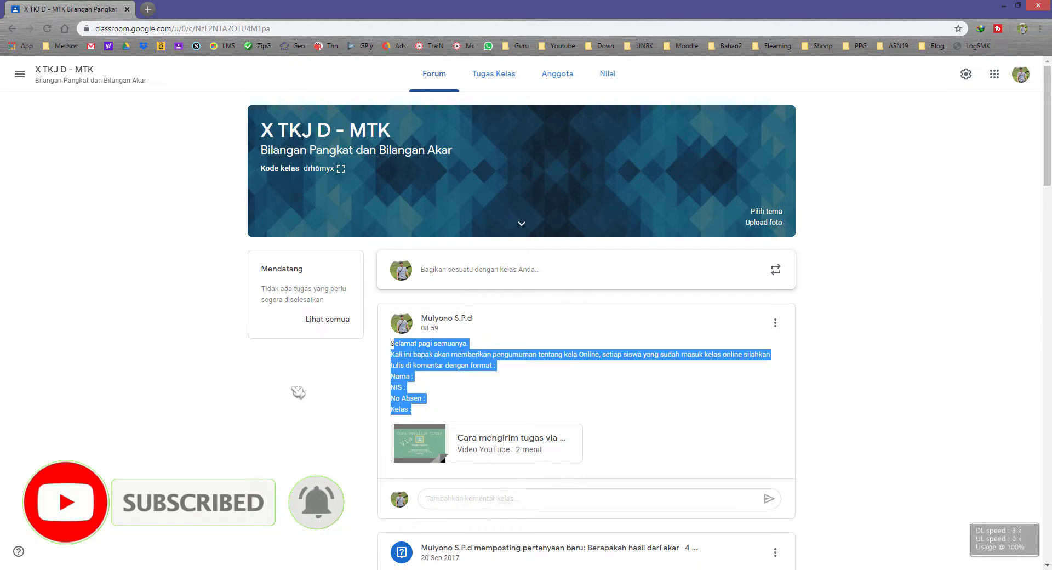
{"action": "left_click", "coordinate": [145, 301]}
Step: Return from X TKJ D - MTK to the forum of the X TAV A - MTK class
{"action": "left_click", "coordinate": [19, 74]}
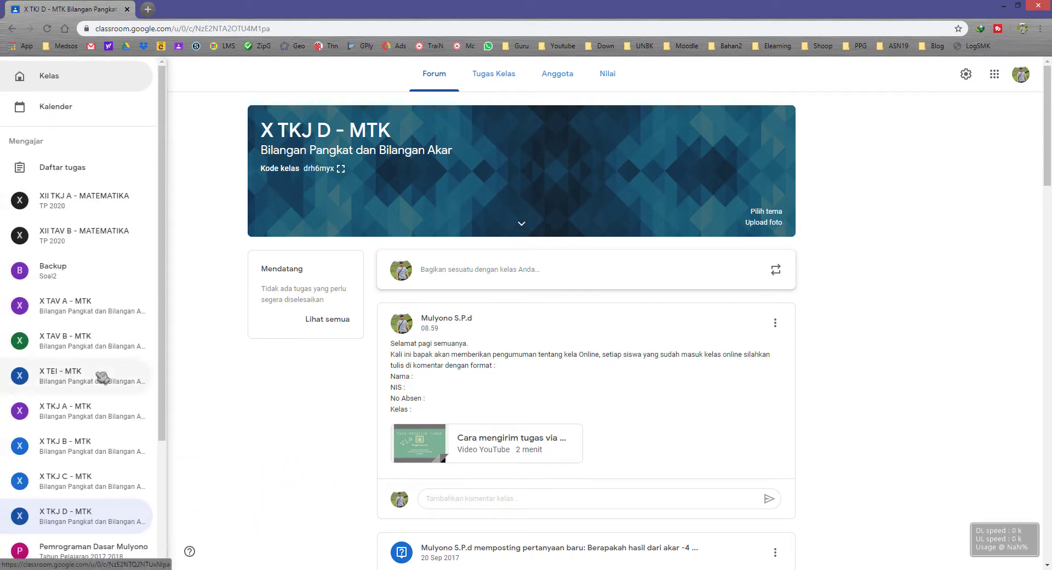
{"action": "left_click", "coordinate": [75, 312]}
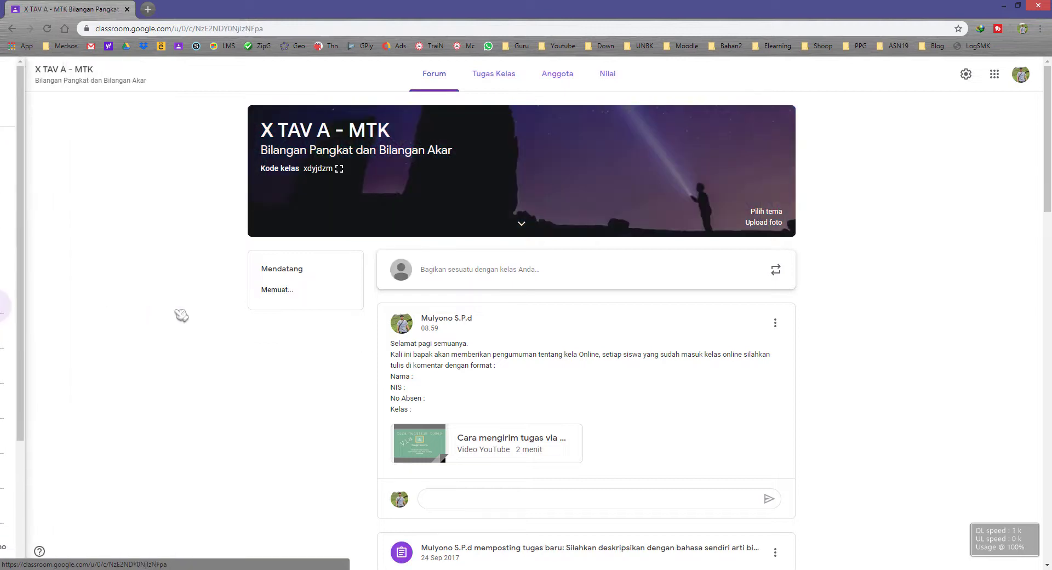